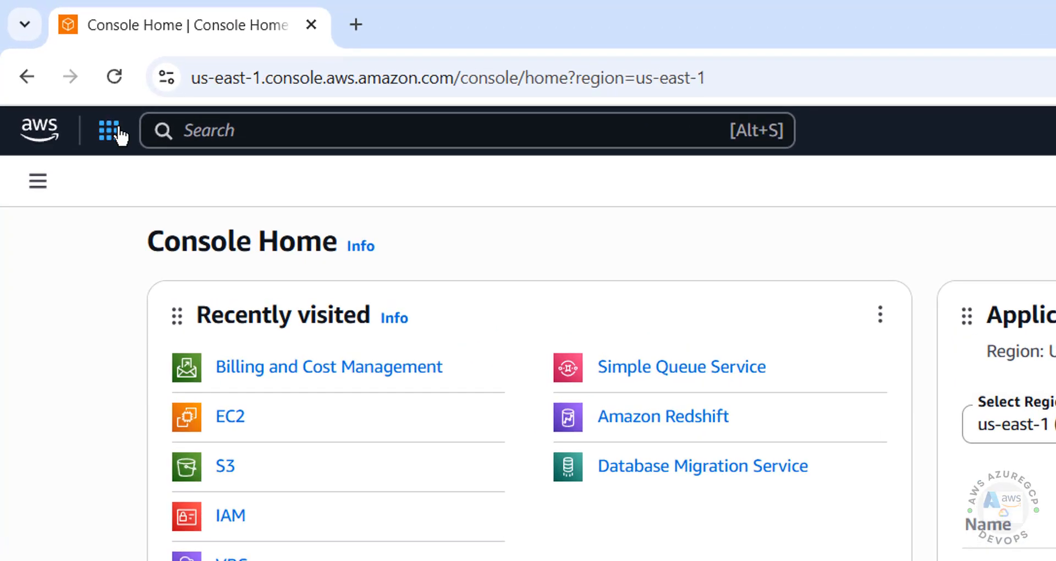
# Browse the Compute services, then find 'ec2' in the top search bar and open EC2
pyautogui.click(118, 130)
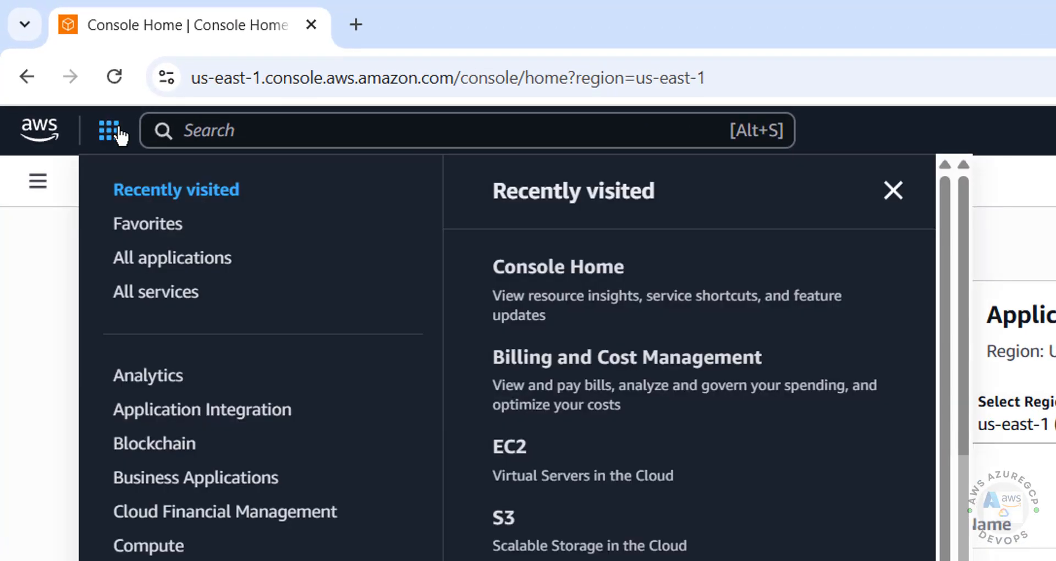
pyautogui.click(162, 557)
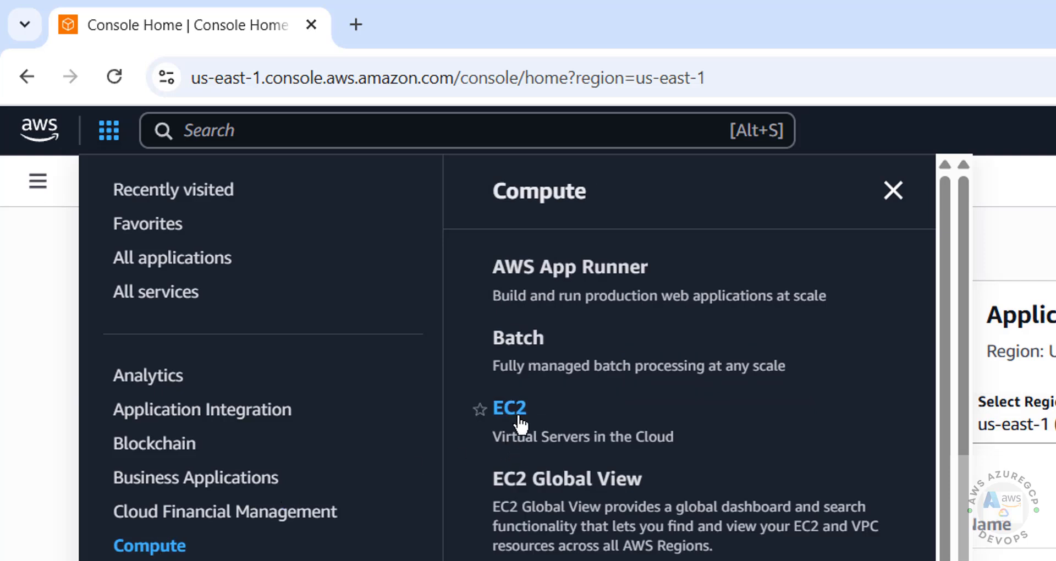
pyautogui.click(519, 427)
pyautogui.click(228, 137)
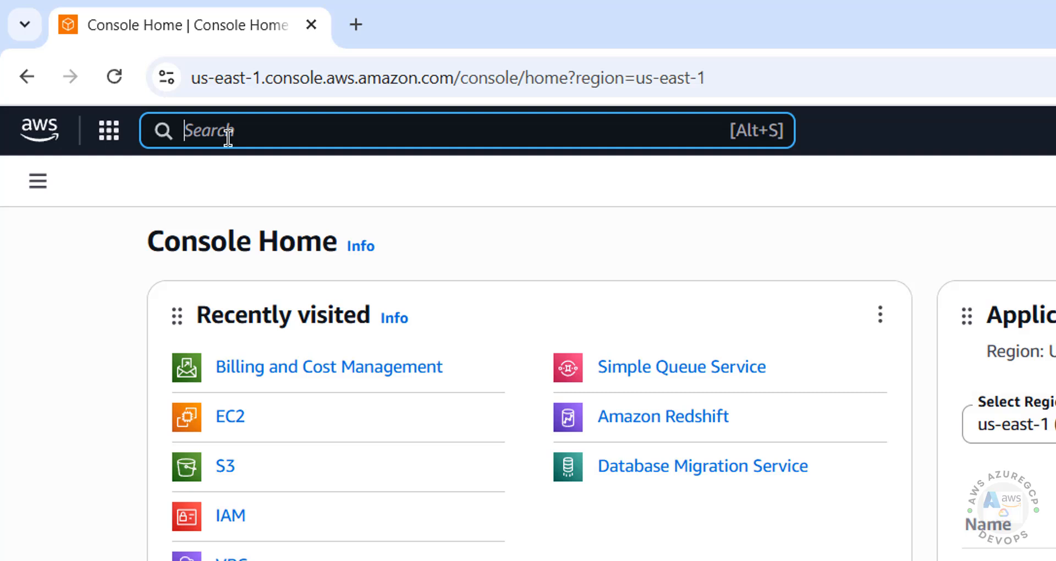
pyautogui.write('ec2')
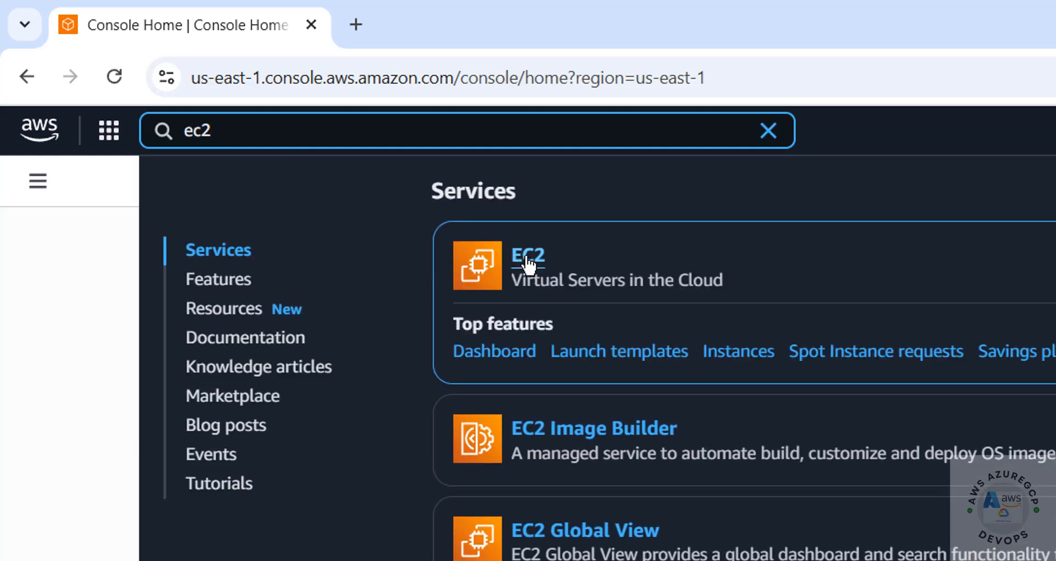
pyautogui.click(529, 265)
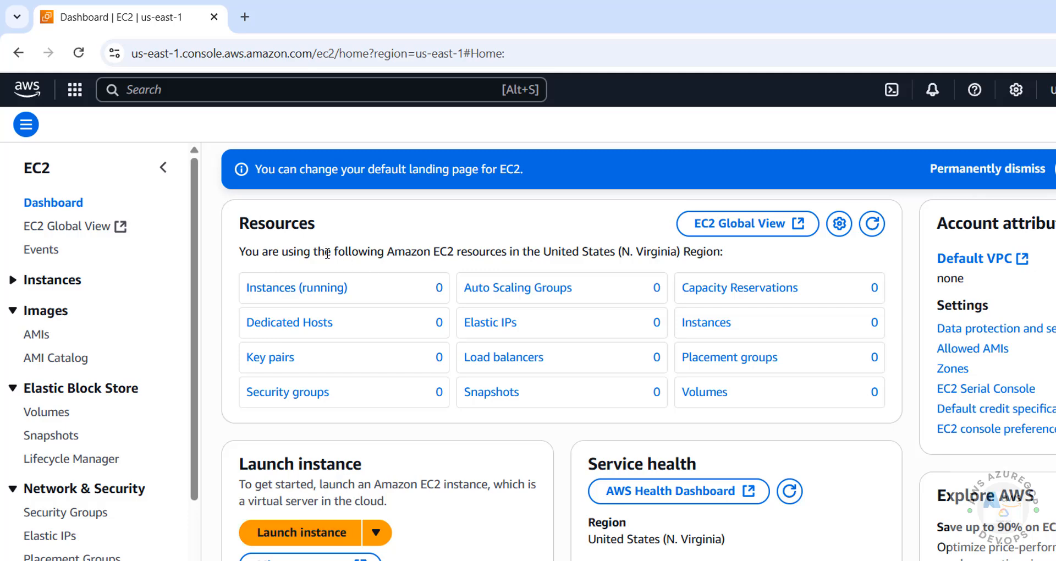
# Start a new instance launch from Instances and name it win2025ec2server, copying the name
pyautogui.click(284, 290)
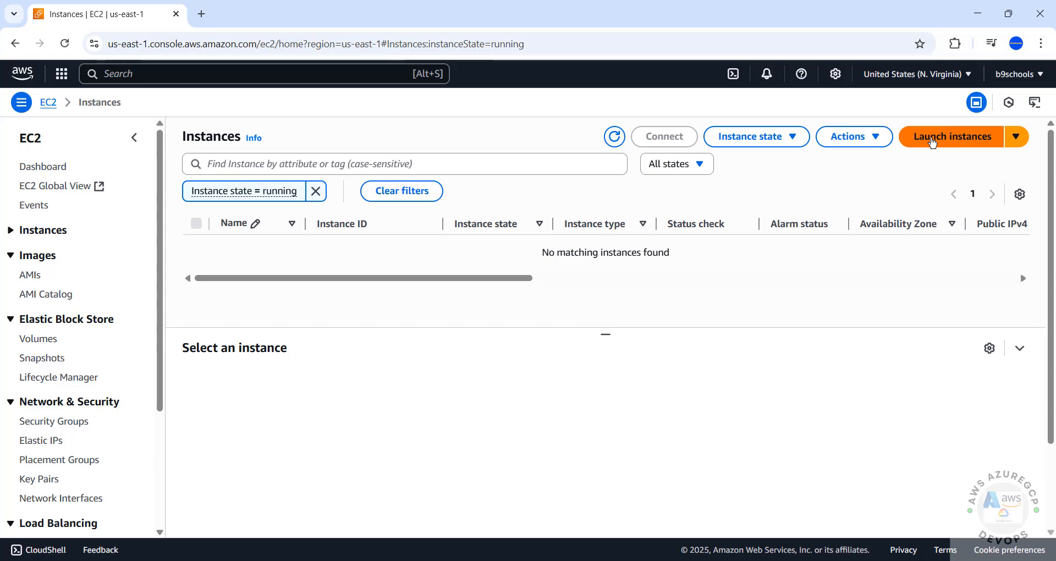
pyautogui.click(934, 138)
pyautogui.click(174, 245)
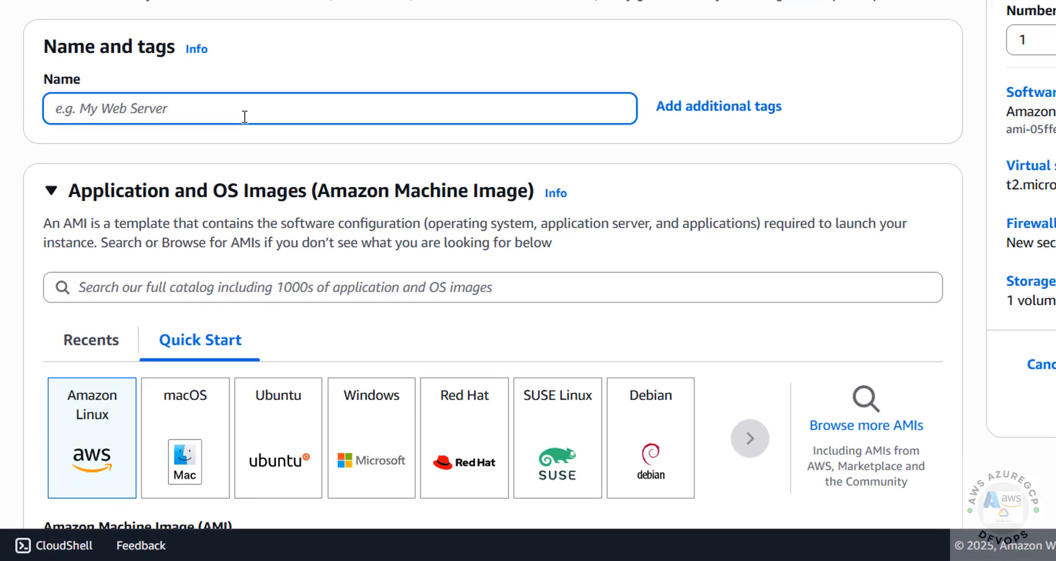
pyautogui.write('win')
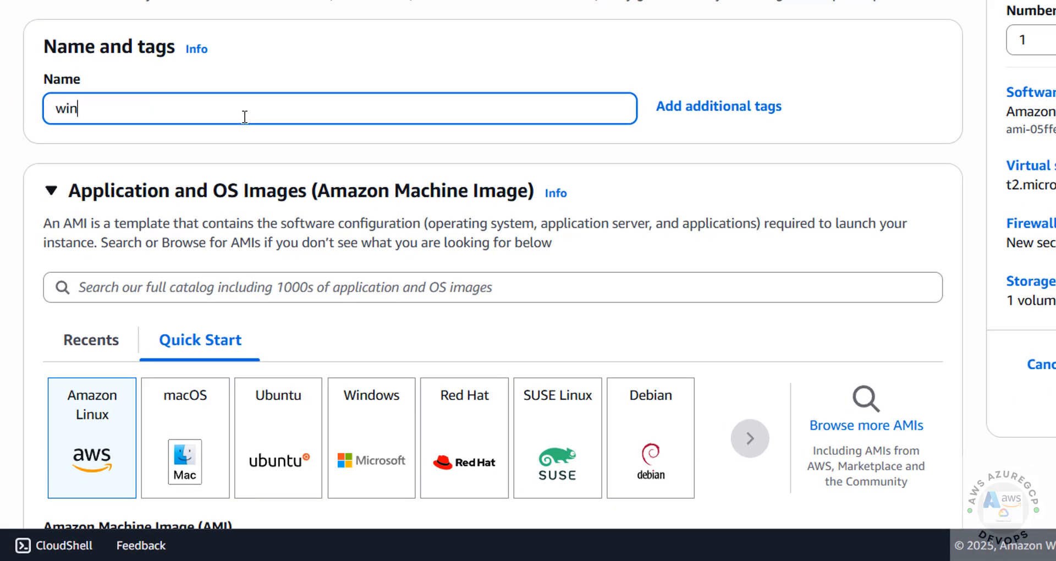
pyautogui.write('2025ec2server')
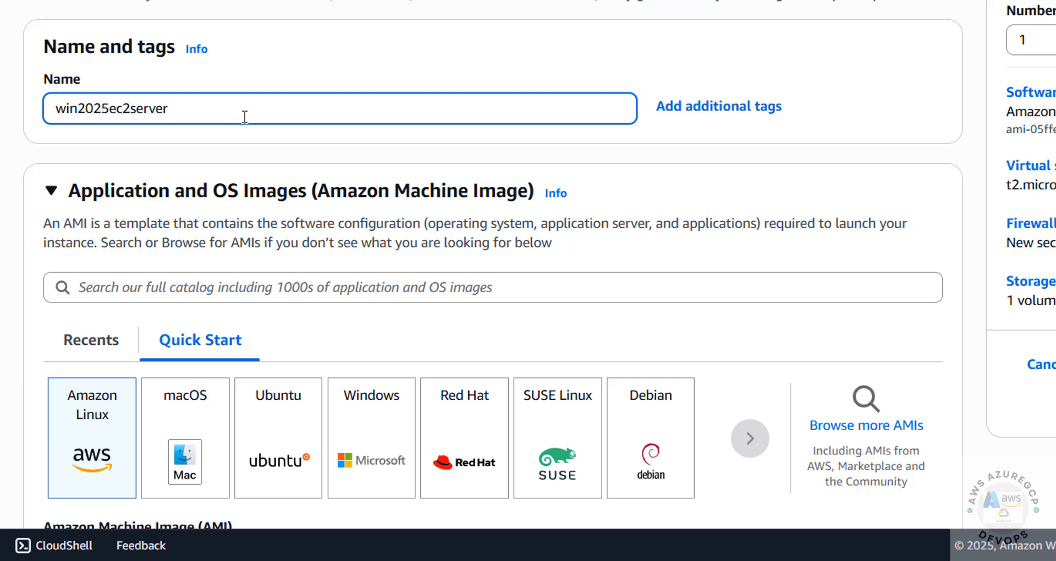
pyautogui.hotkey('ctrl', 'a')
pyautogui.hotkey('ctrl', 'c')
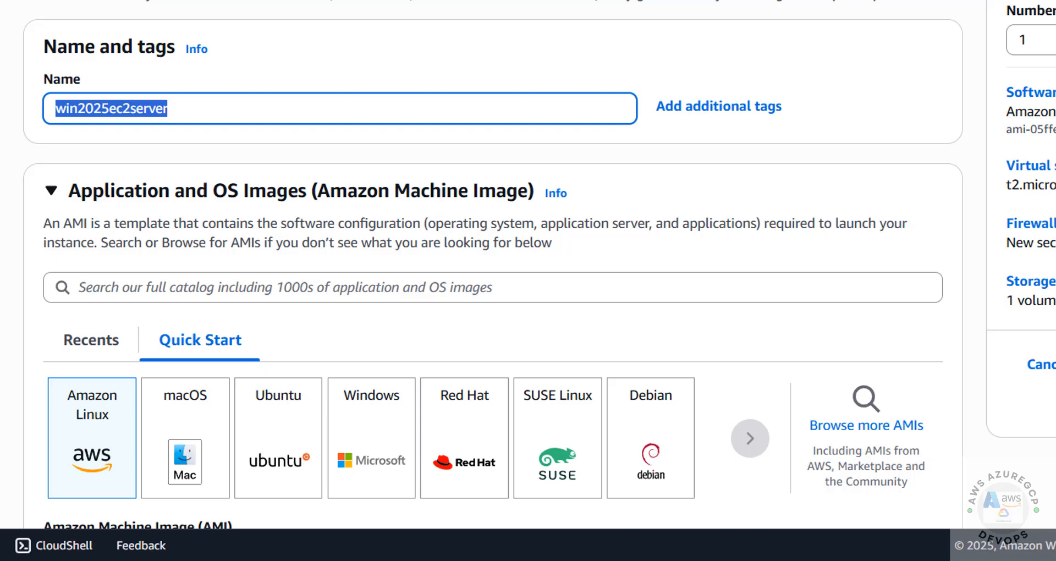
pyautogui.scroll(-5, 480, 67)
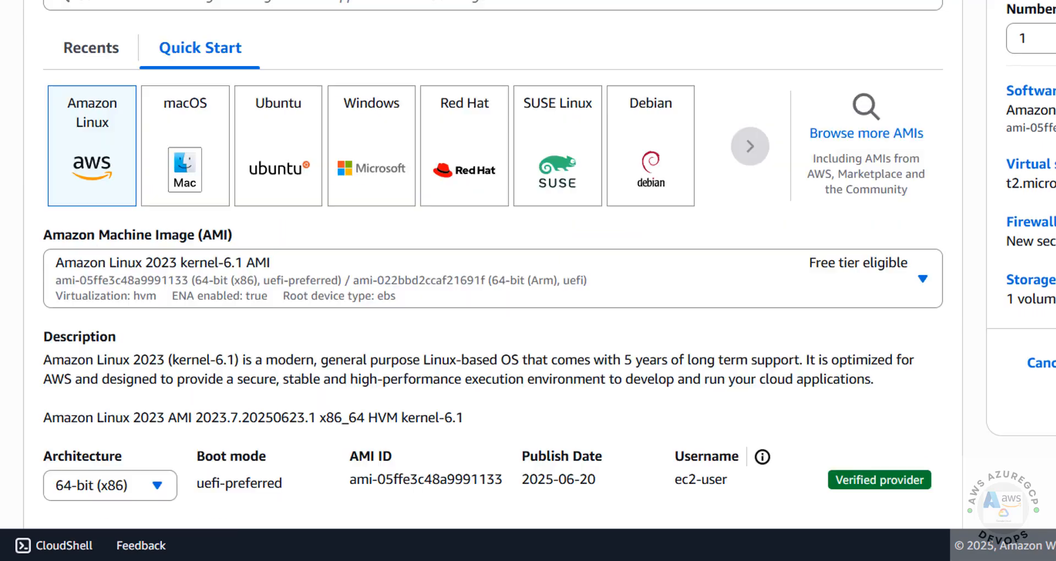
# Pick the Microsoft Windows Server 2025 Base AMI from the Windows Quick Start images
pyautogui.click(357, 138)
pyautogui.scroll(2, 290, 288)
pyautogui.click(256, 361)
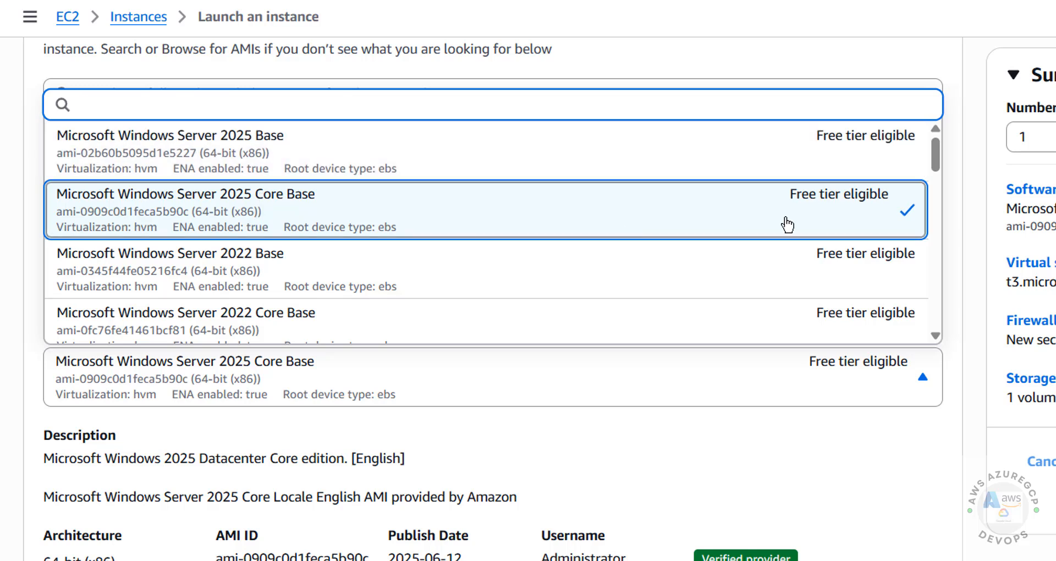
pyautogui.moveTo(935, 155); pyautogui.dragTo(945, 133)
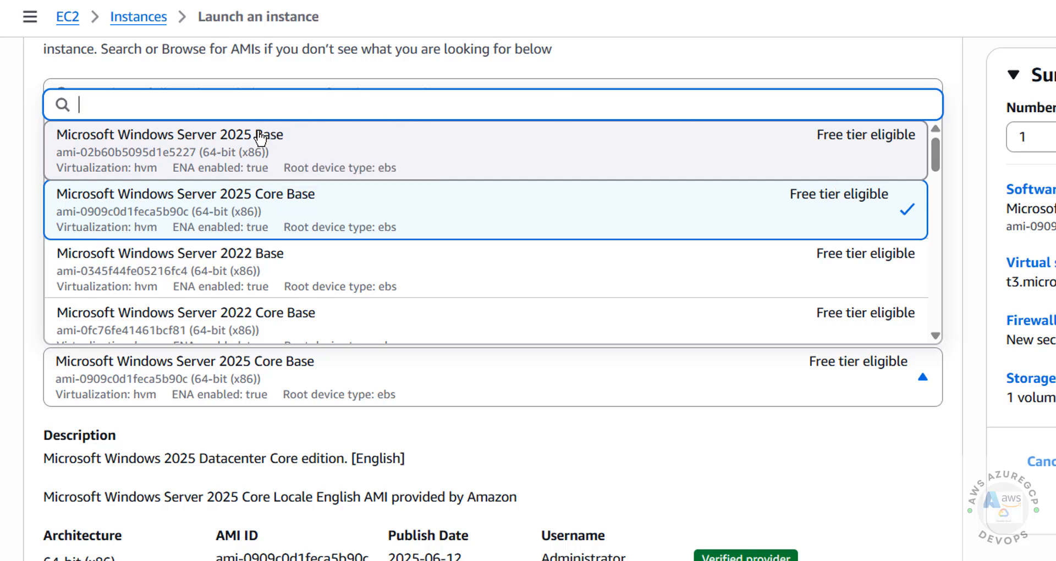
pyautogui.click(237, 150)
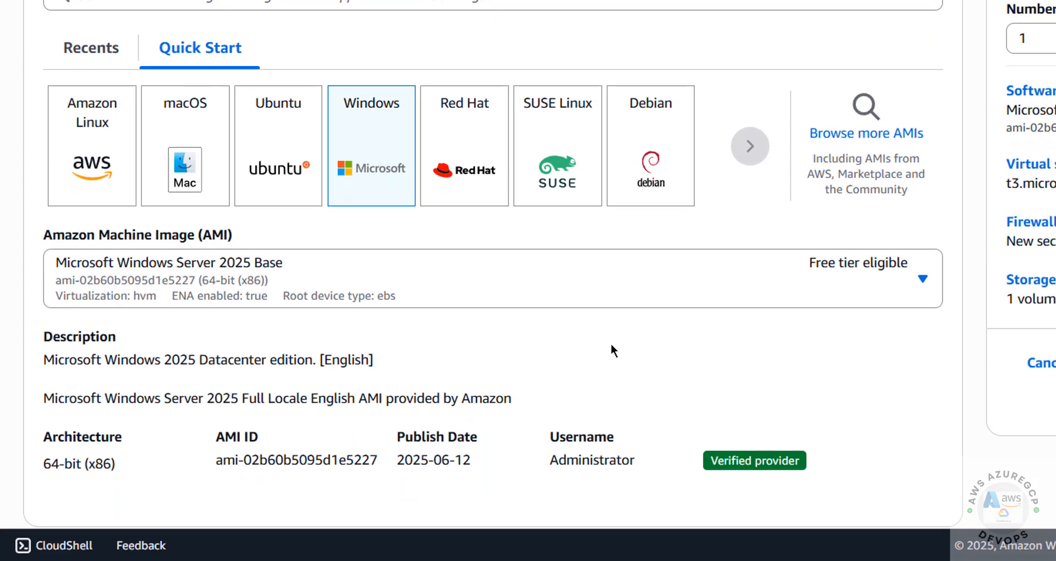
# Note the AMI's Administrator login username
pyautogui.click(611, 351)
pyautogui.scroll(-5, 611, 351)
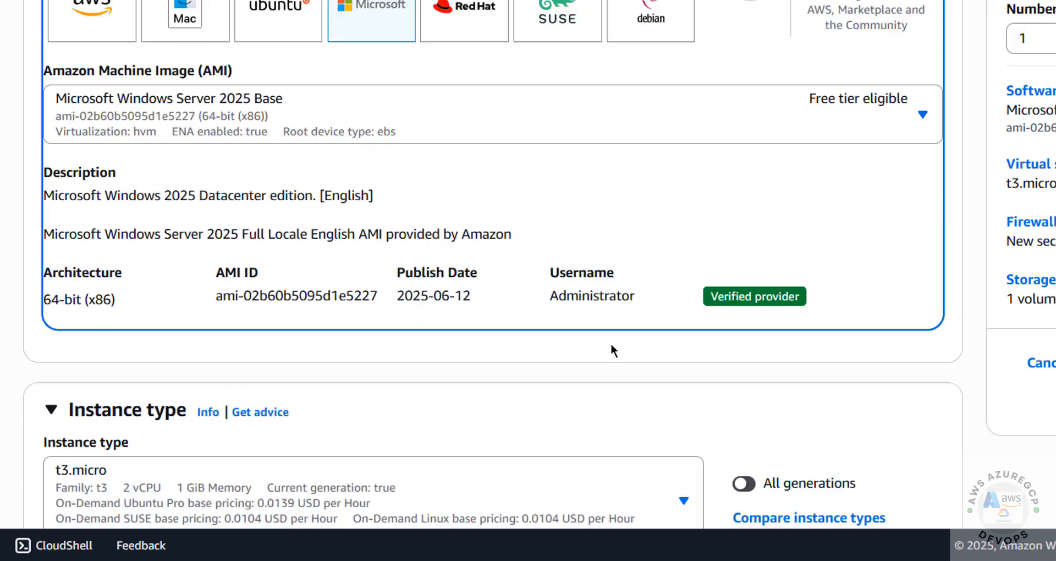
pyautogui.doubleClick(578, 187)
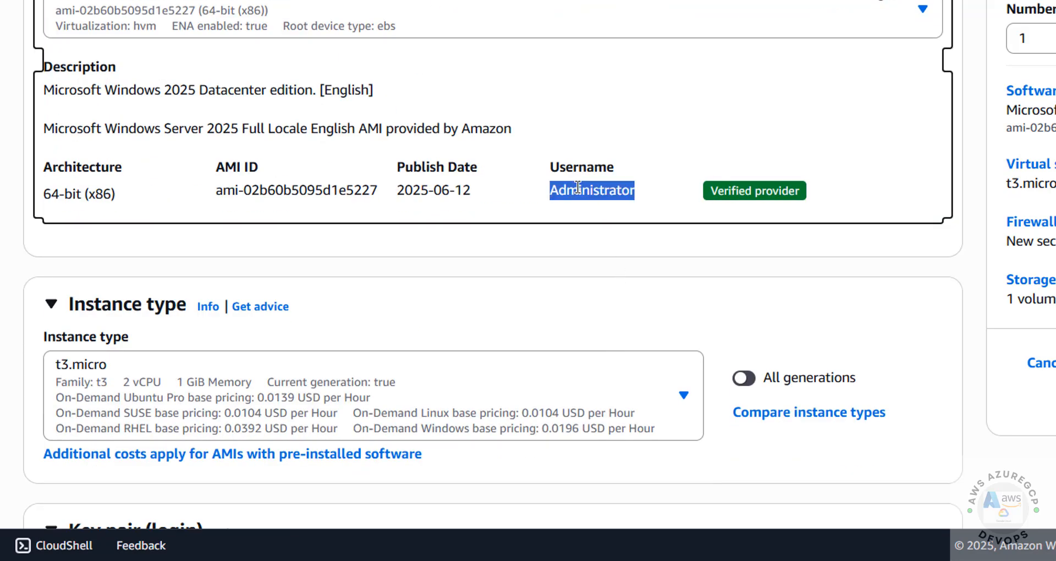
pyautogui.click(459, 254)
pyautogui.scroll(-3, 459, 254)
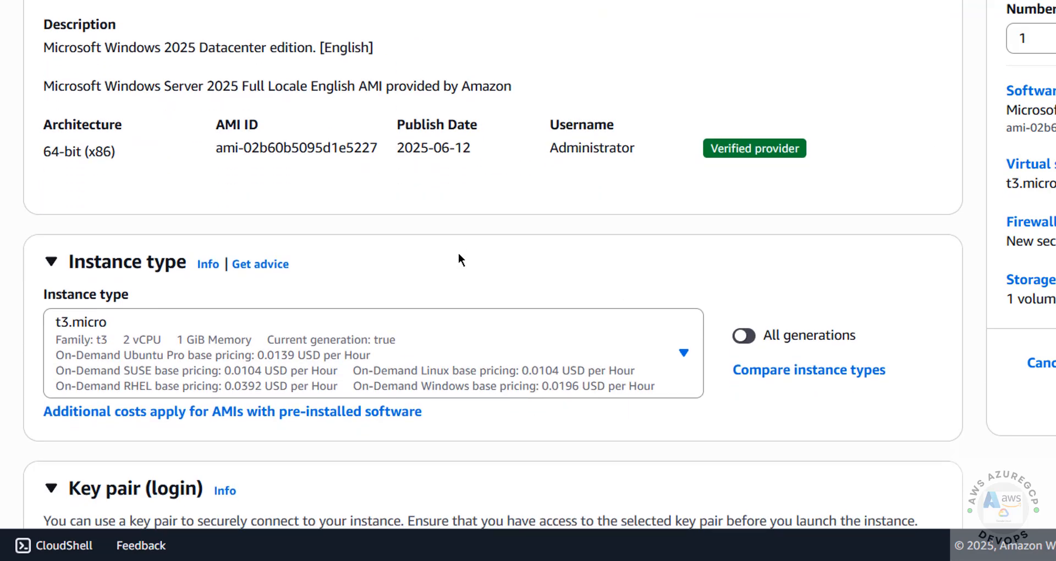
pyautogui.scroll(-3, 459, 254)
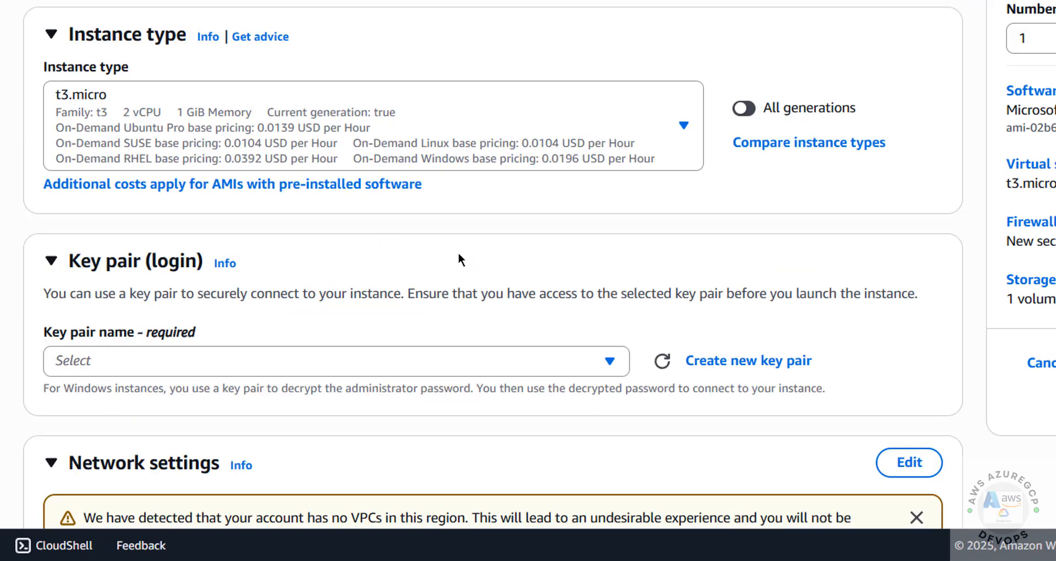
# Set the instance type to t3.small (2 vCPU, 2 GiB memory)
pyautogui.click(230, 108)
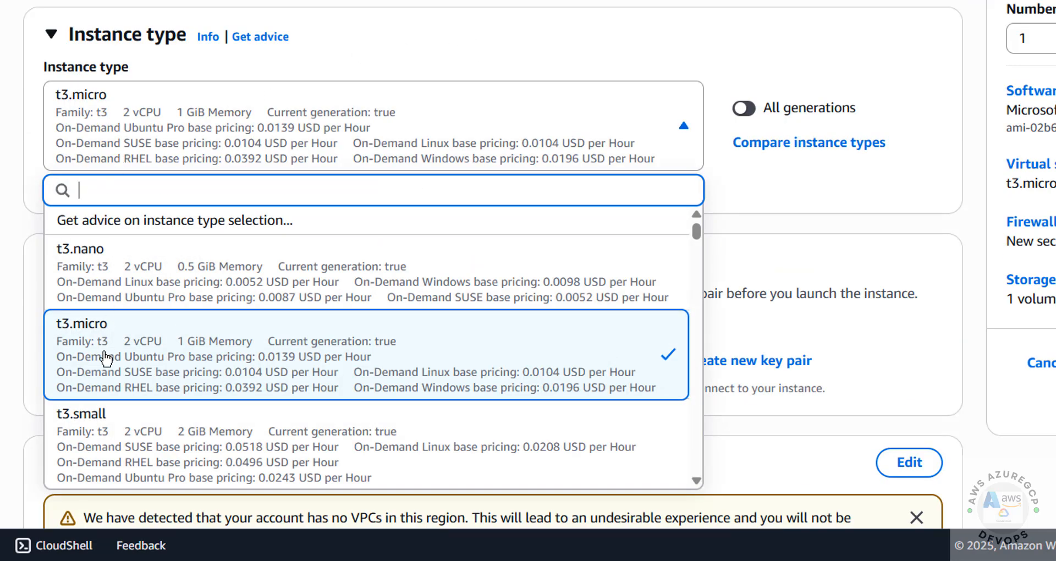
pyautogui.moveTo(696, 231); pyautogui.dragTo(717, 230)
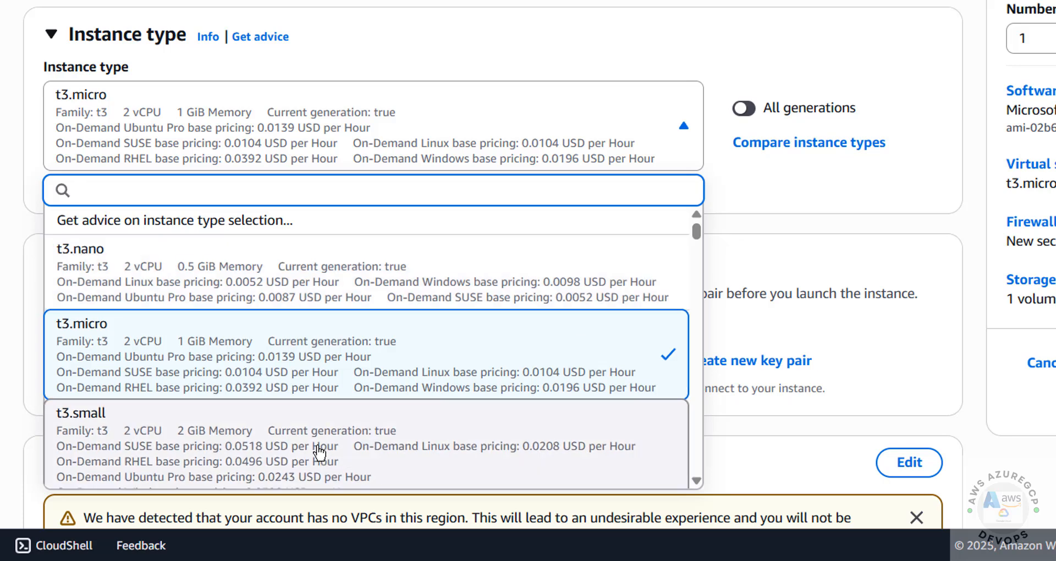
pyautogui.click(344, 432)
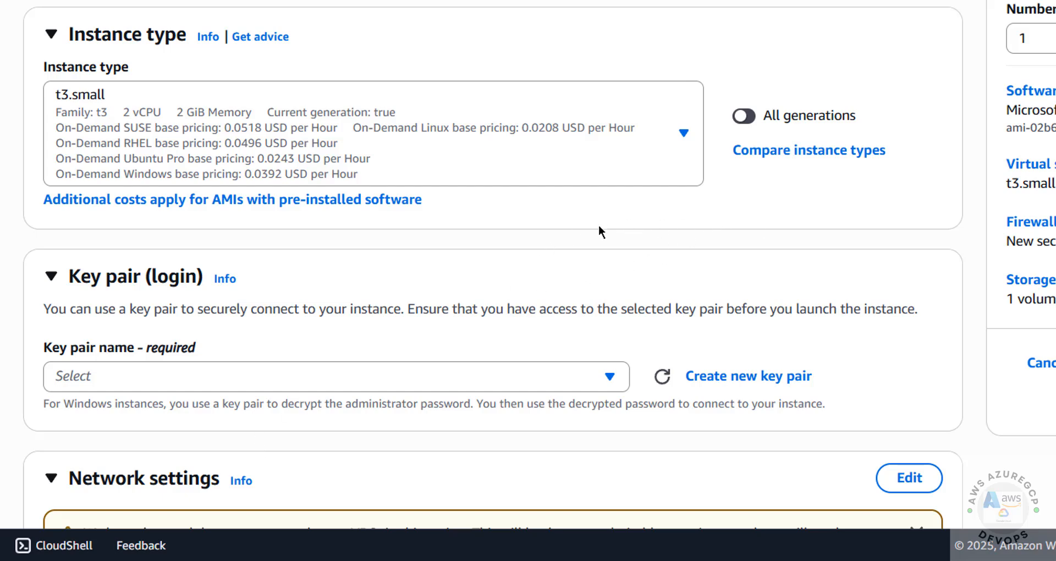
pyautogui.scroll(-5, 523, 246)
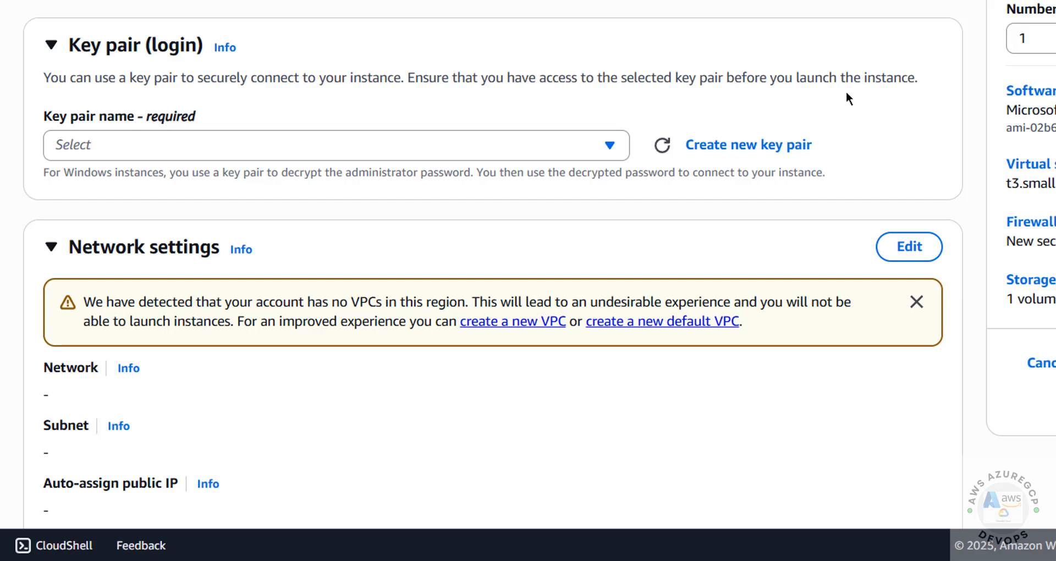
# Create and download an RSA .pem key pair named win2025ec2server for the instance
pyautogui.click(563, 146)
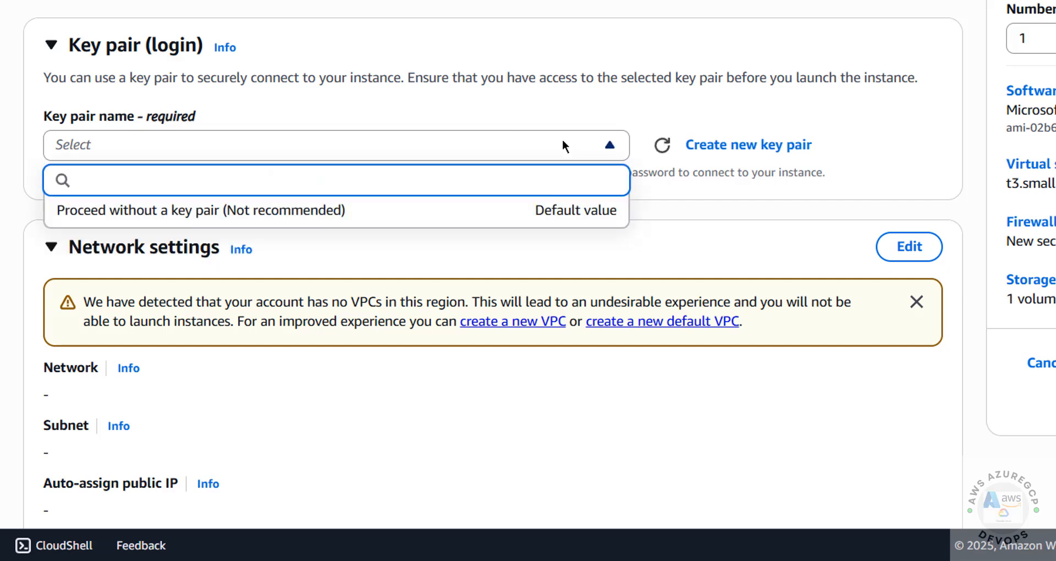
pyautogui.click(562, 145)
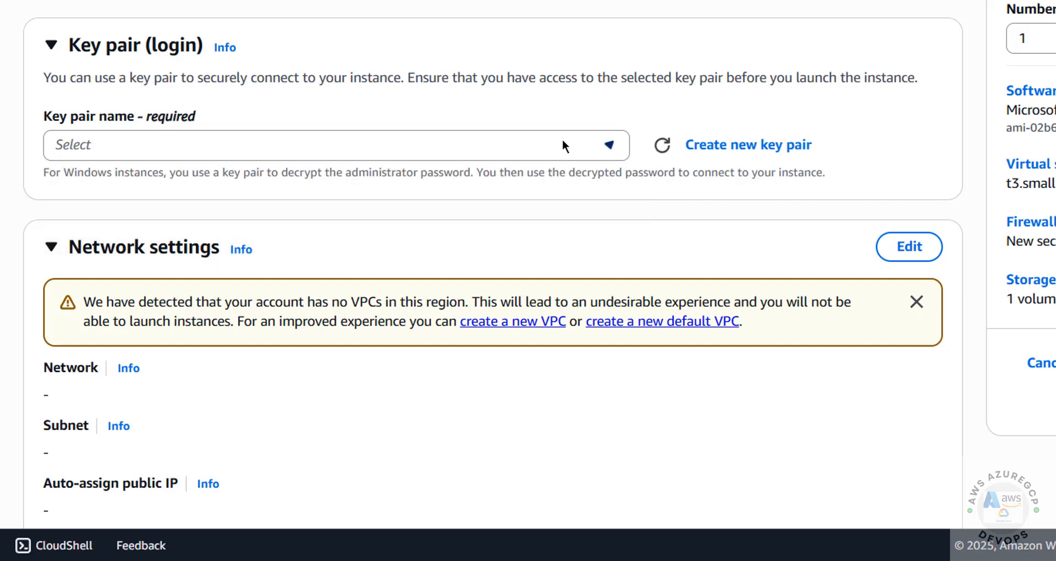
pyautogui.click(710, 148)
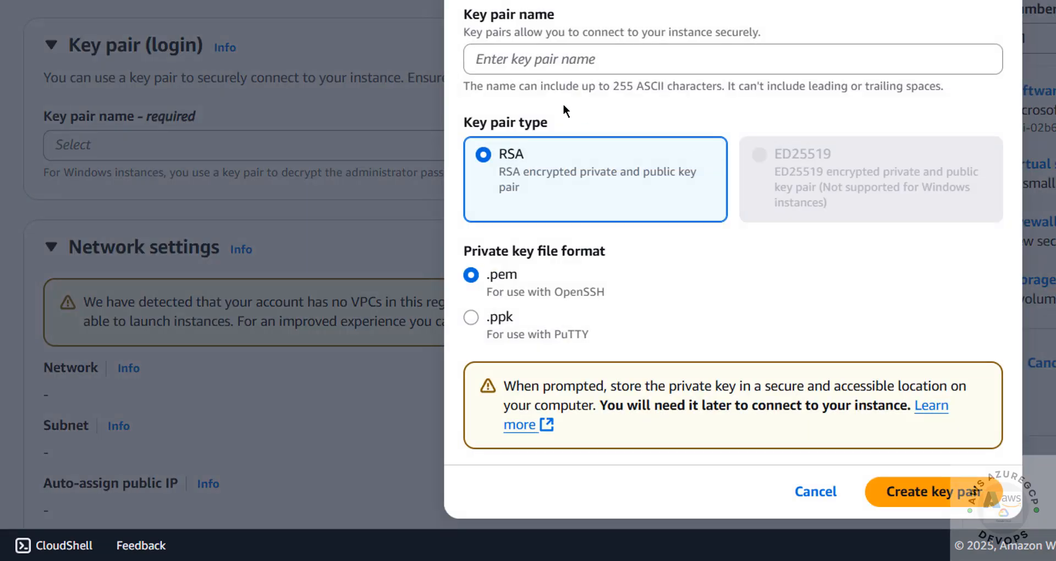
pyautogui.click(603, 57)
pyautogui.hotkey('ctrl', 'v')
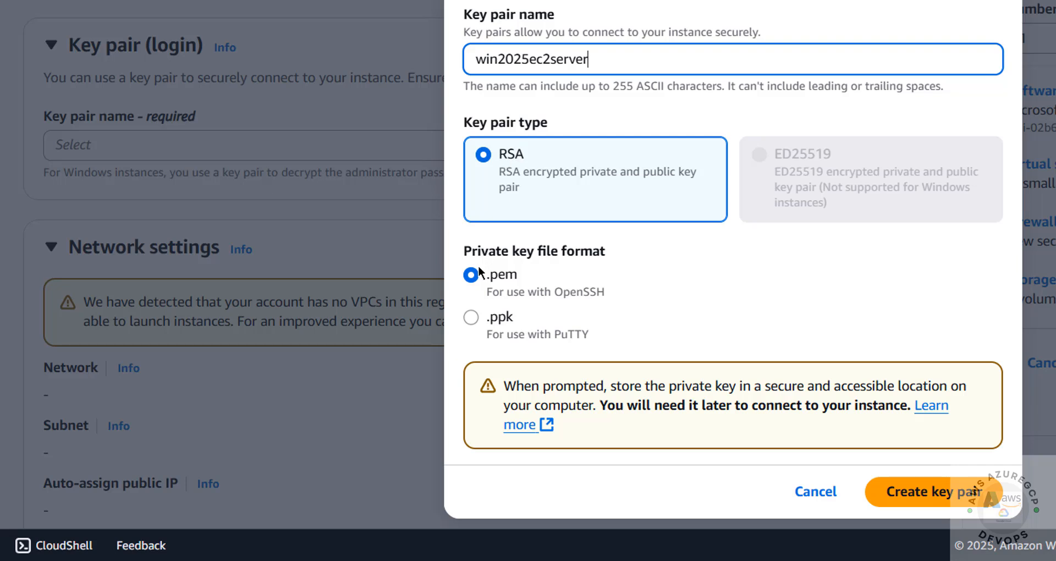
pyautogui.click(493, 279)
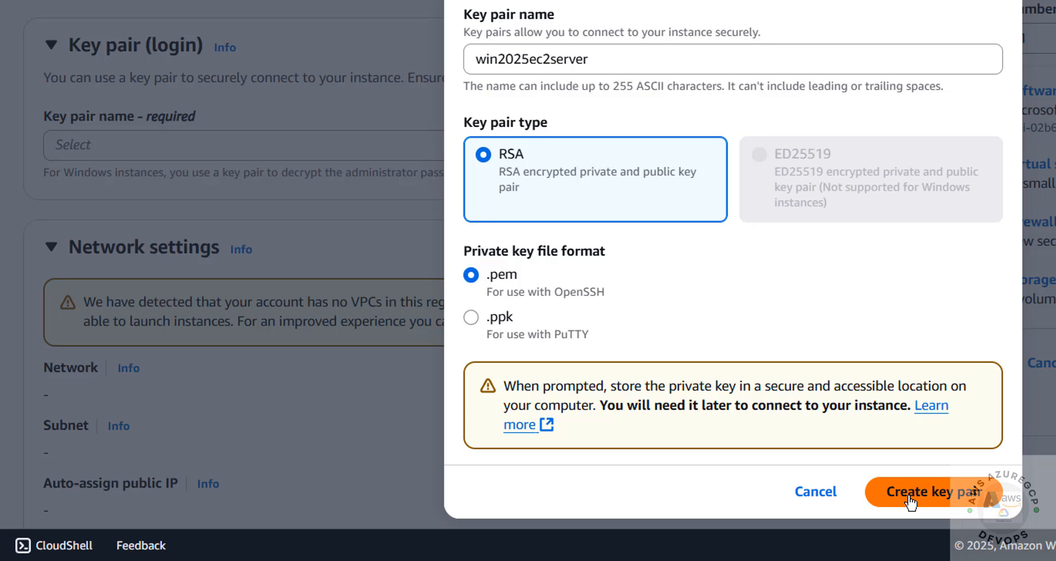
pyautogui.click(911, 498)
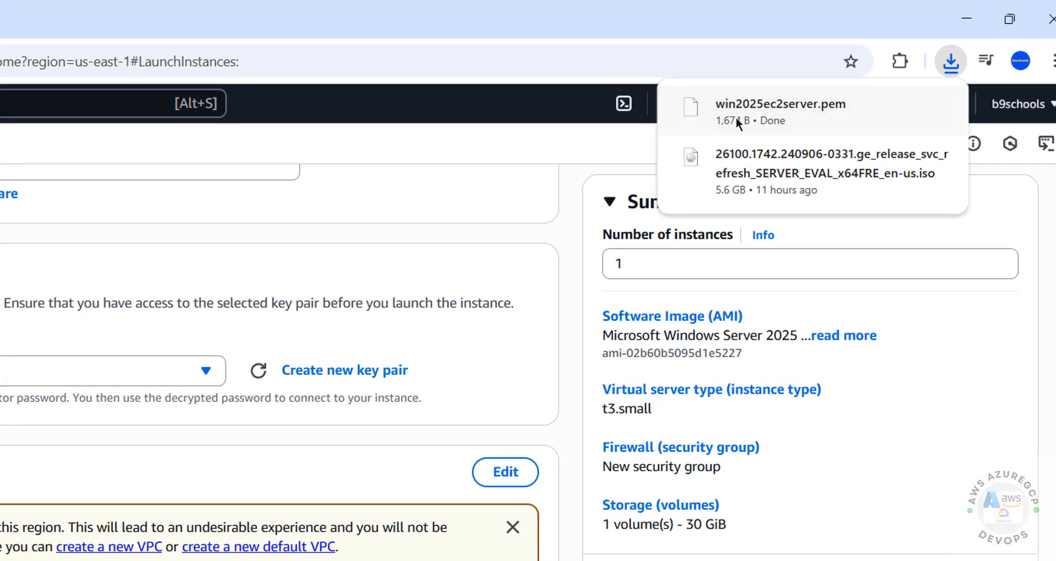
pyautogui.click(574, 264)
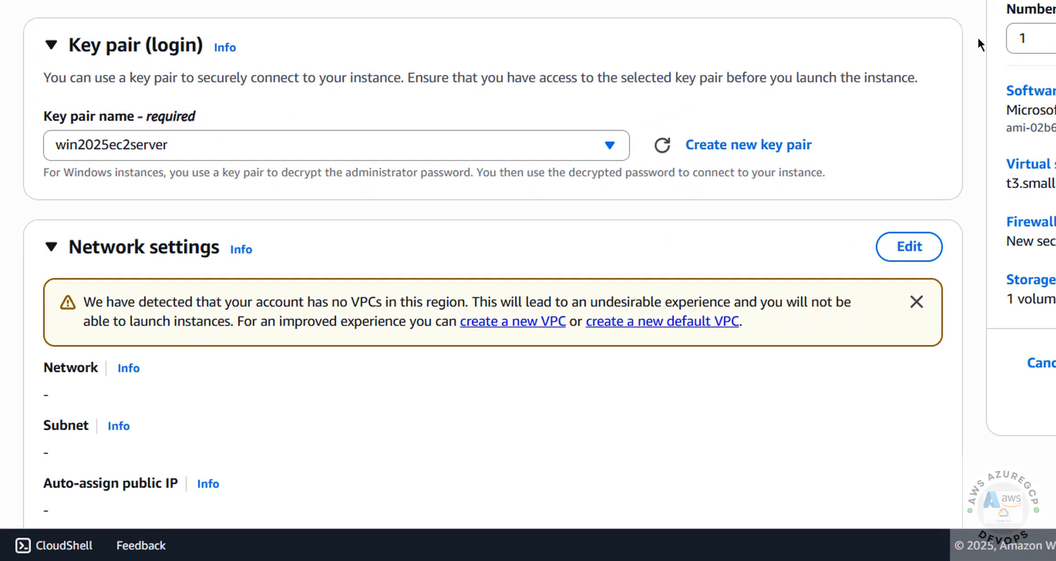
# Edit network settings and confirm the VPC list stays empty after refreshing, in N. Virginia
pyautogui.scroll(-2, 750, 165)
pyautogui.scroll(-1, 978, 38)
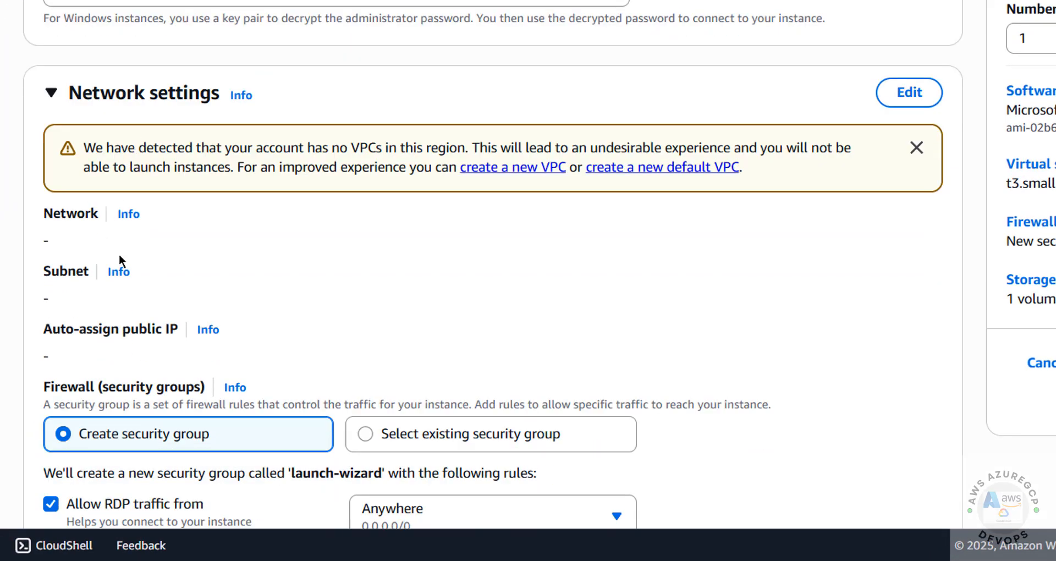
pyautogui.click(914, 98)
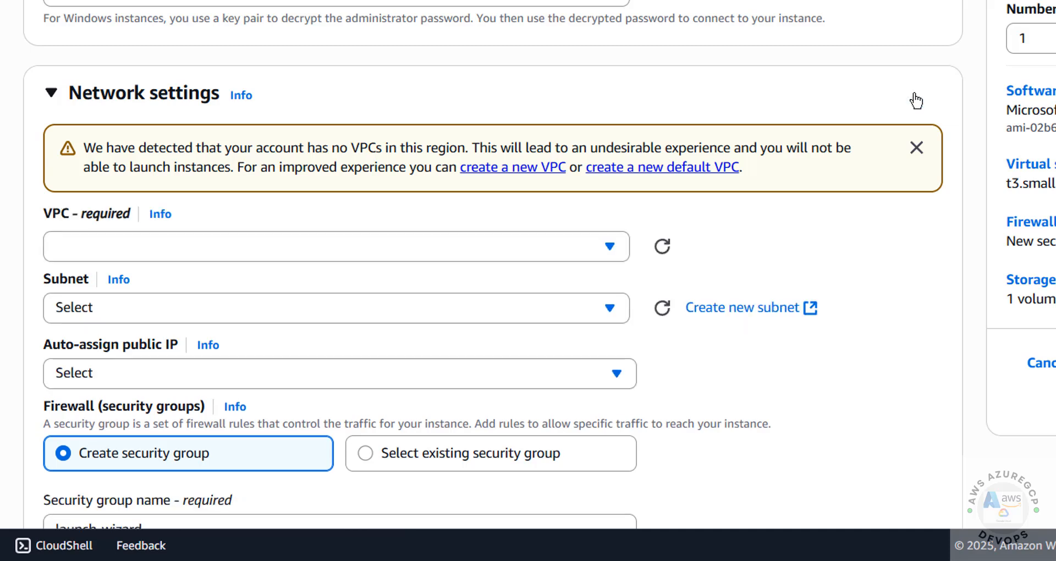
pyautogui.click(619, 246)
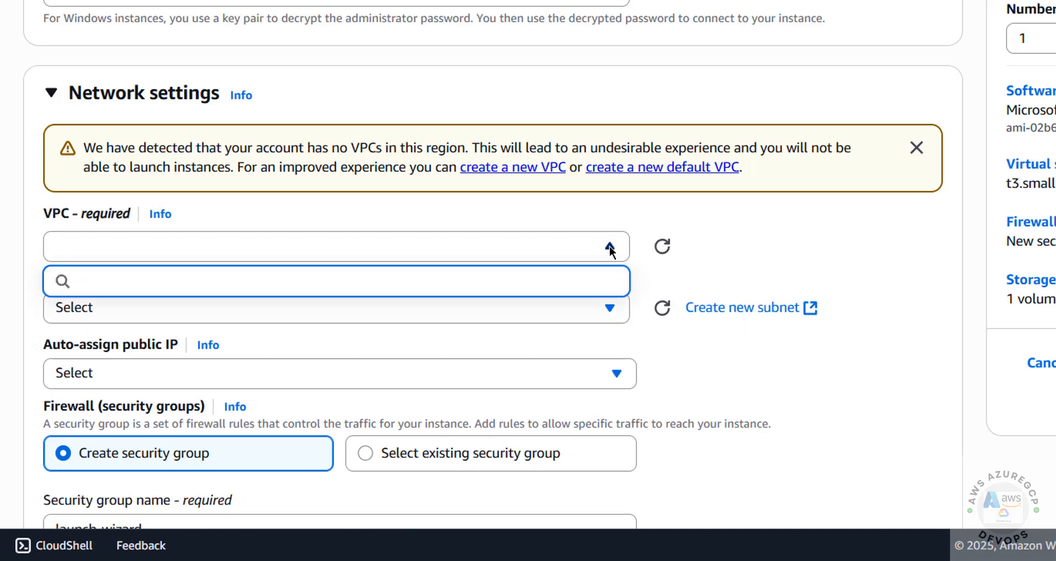
pyautogui.click(632, 247)
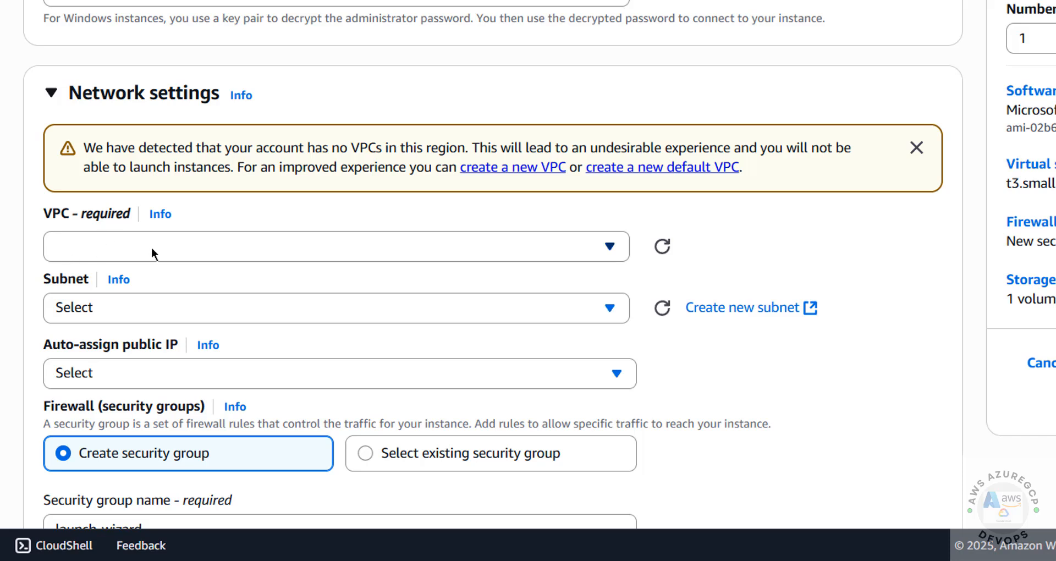
pyautogui.click(664, 248)
pyautogui.click(534, 249)
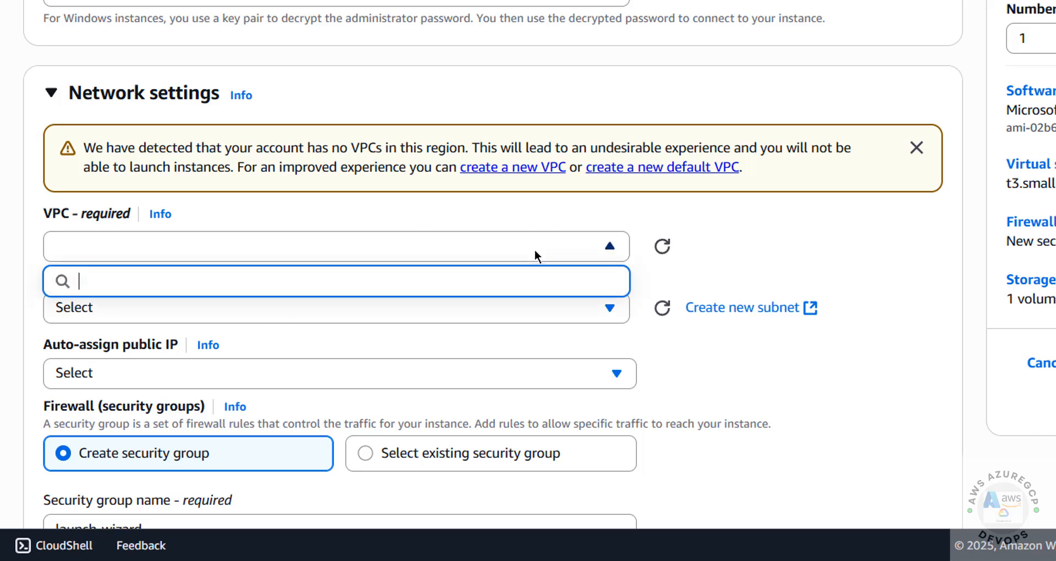
pyautogui.click(534, 249)
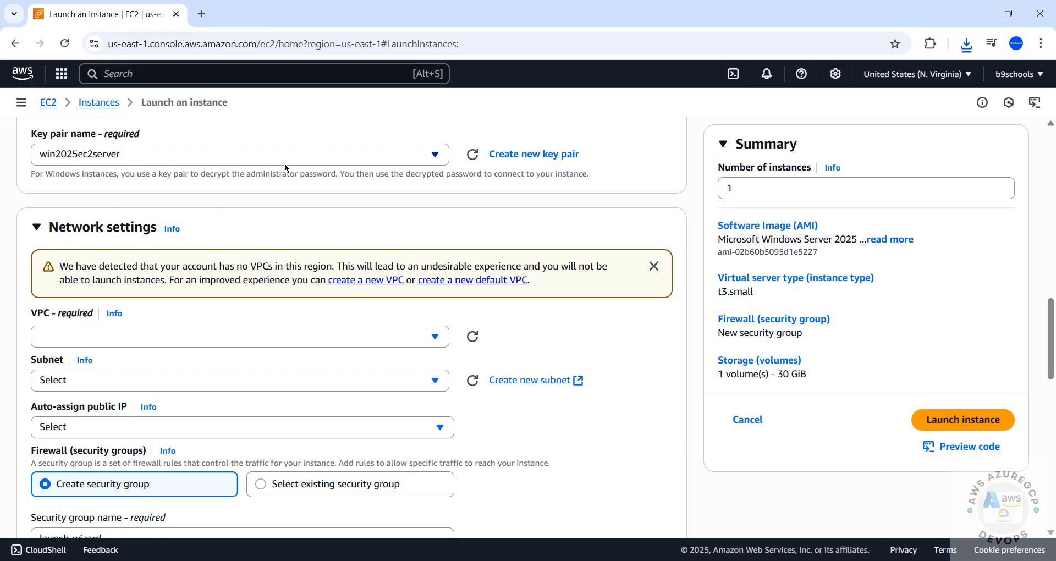
pyautogui.click(882, 77)
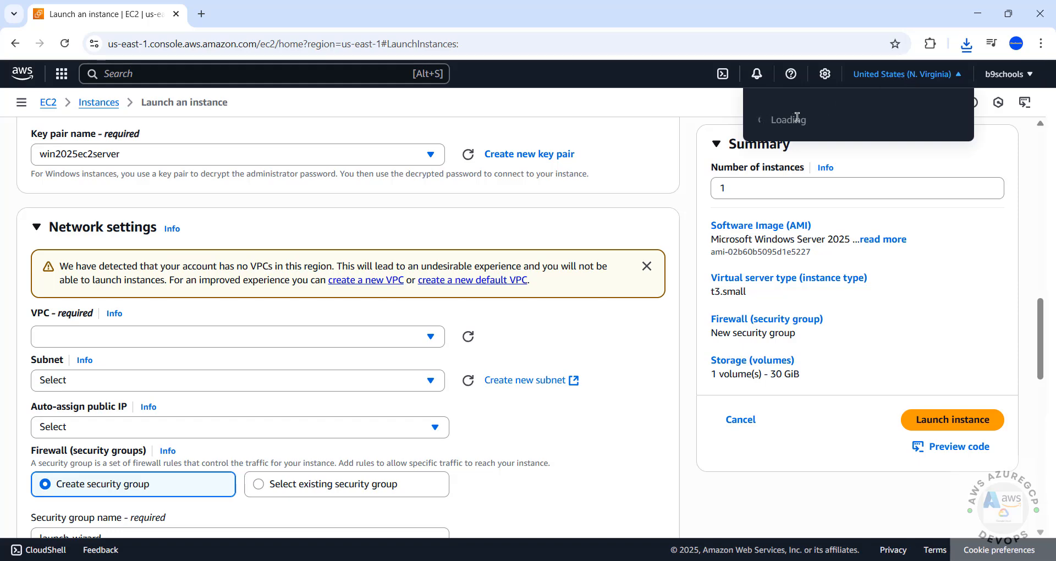
pyautogui.click(622, 105)
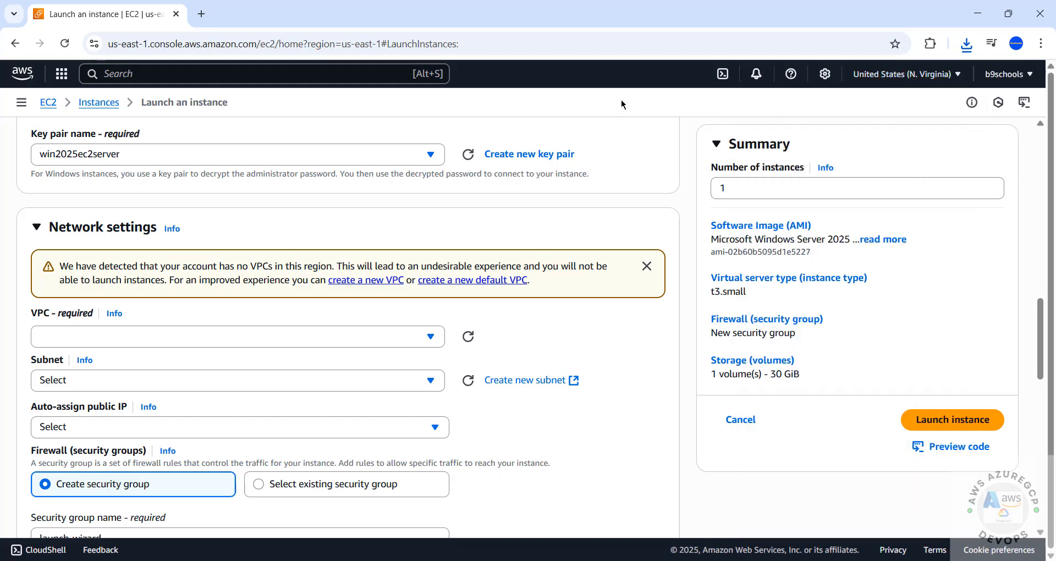
# Open the VPC console in a new browser tab, rechecking the region is N. Virginia
pyautogui.click(188, 75)
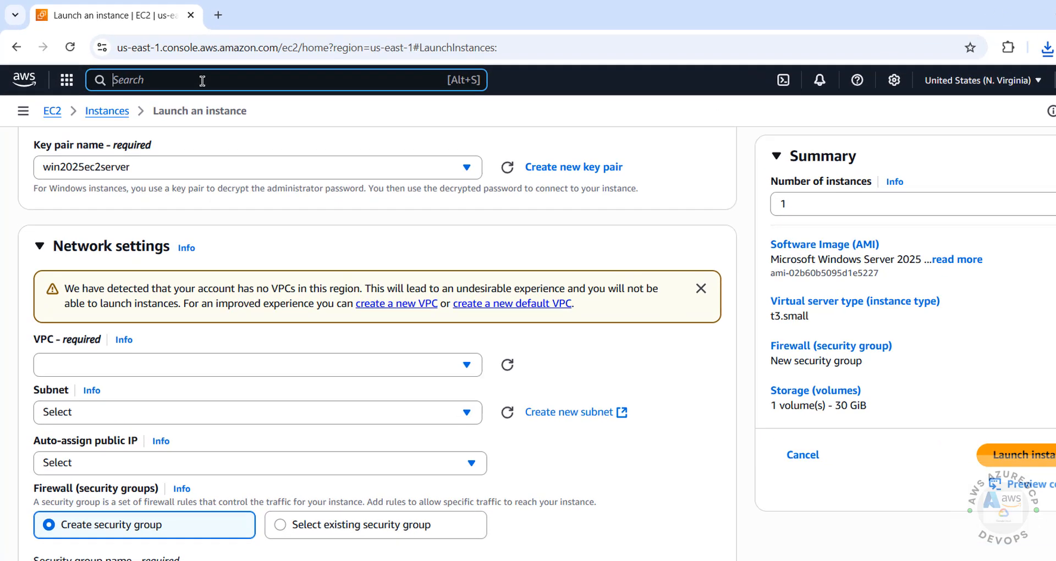
pyautogui.write('vpc')
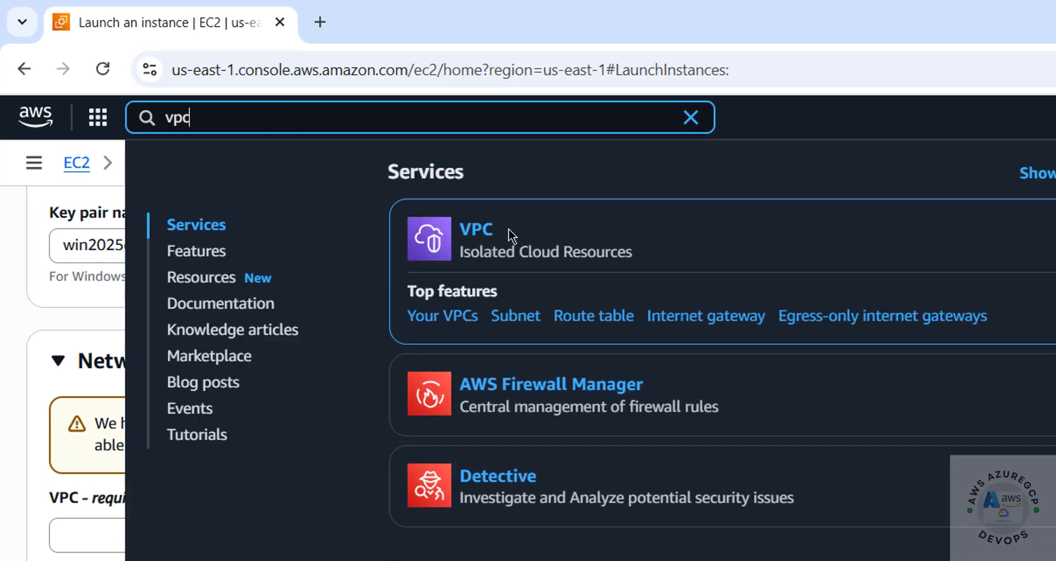
pyautogui.rightClick(483, 235)
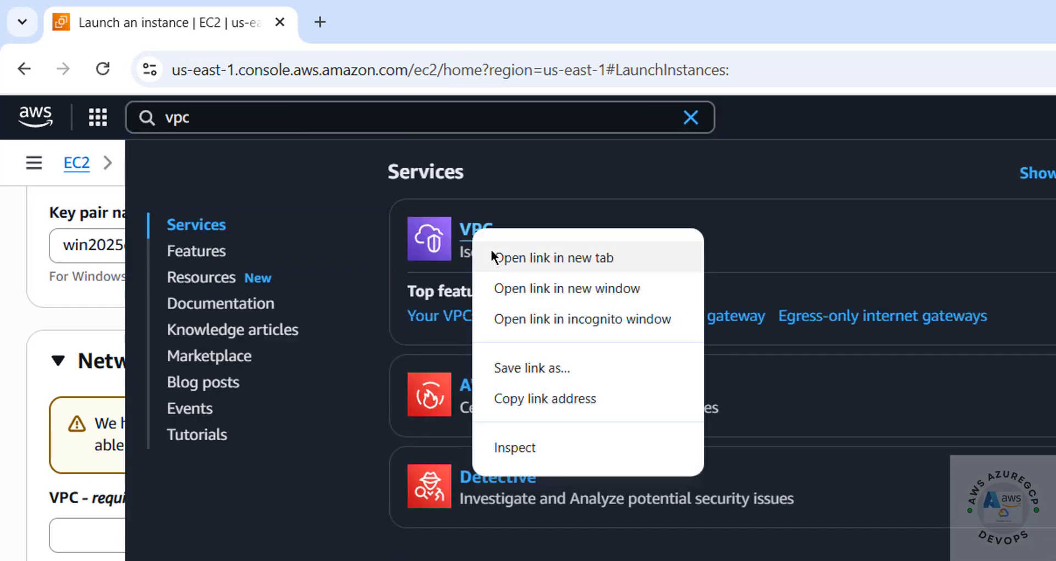
pyautogui.click(522, 258)
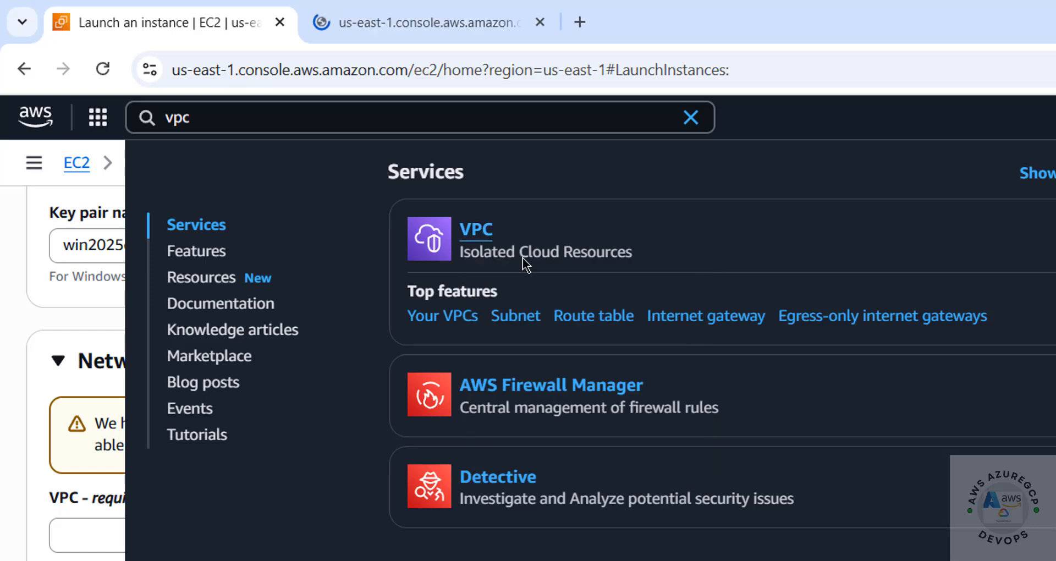
pyautogui.click(343, 8)
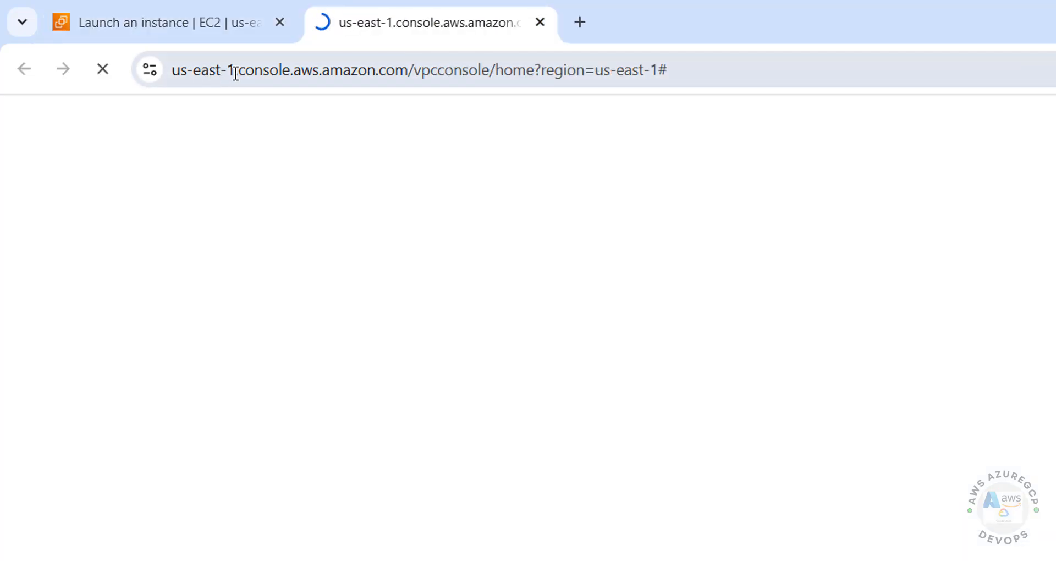
pyautogui.click(189, 20)
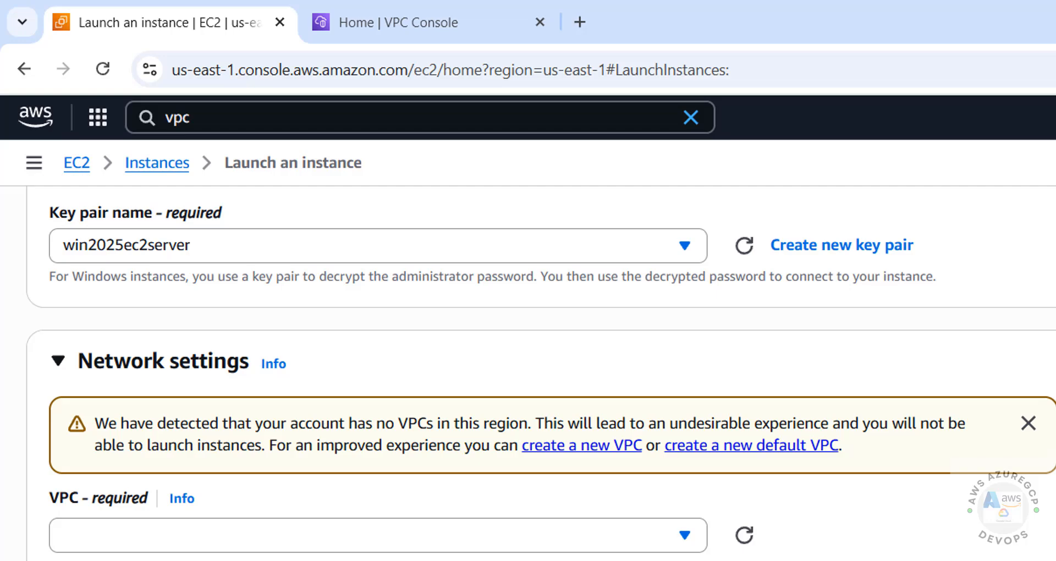
pyautogui.click(908, 74)
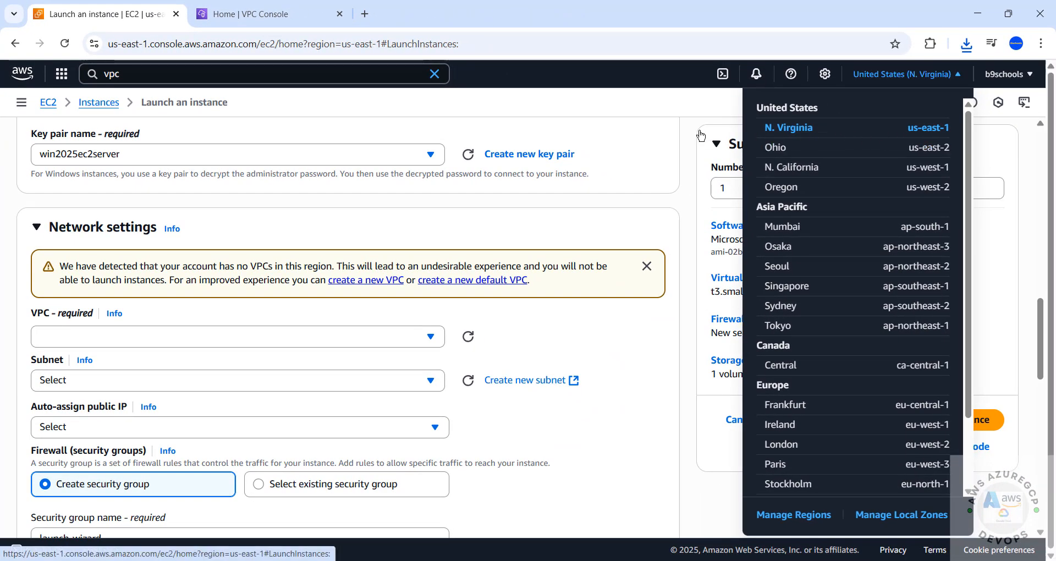
pyautogui.click(648, 113)
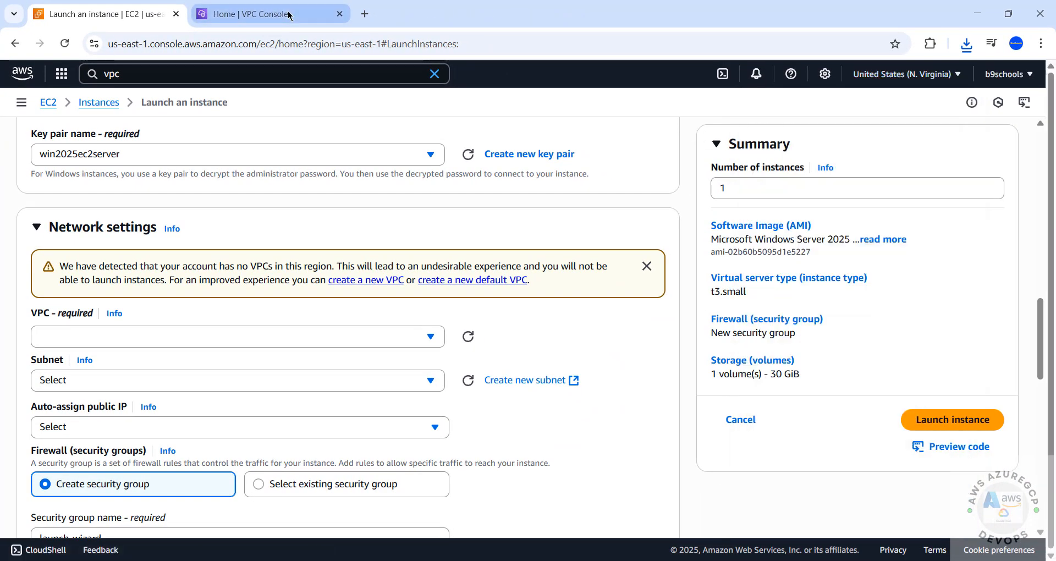
pyautogui.click(258, 14)
# Create a 10.0.0.0/16 project VPC with four subnets using the 'VPC and more' defaults
pyautogui.click(894, 76)
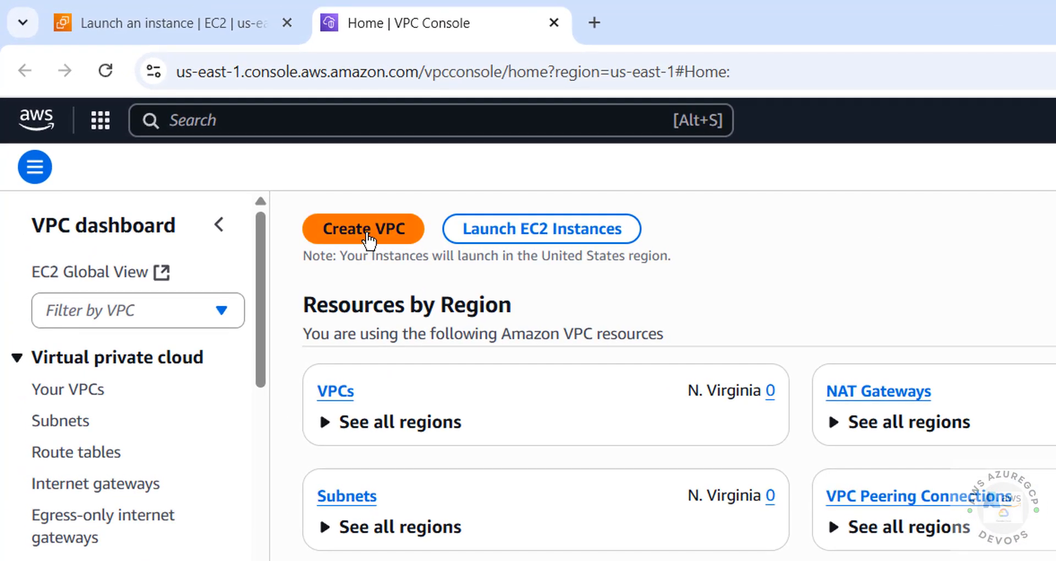
pyautogui.click(365, 234)
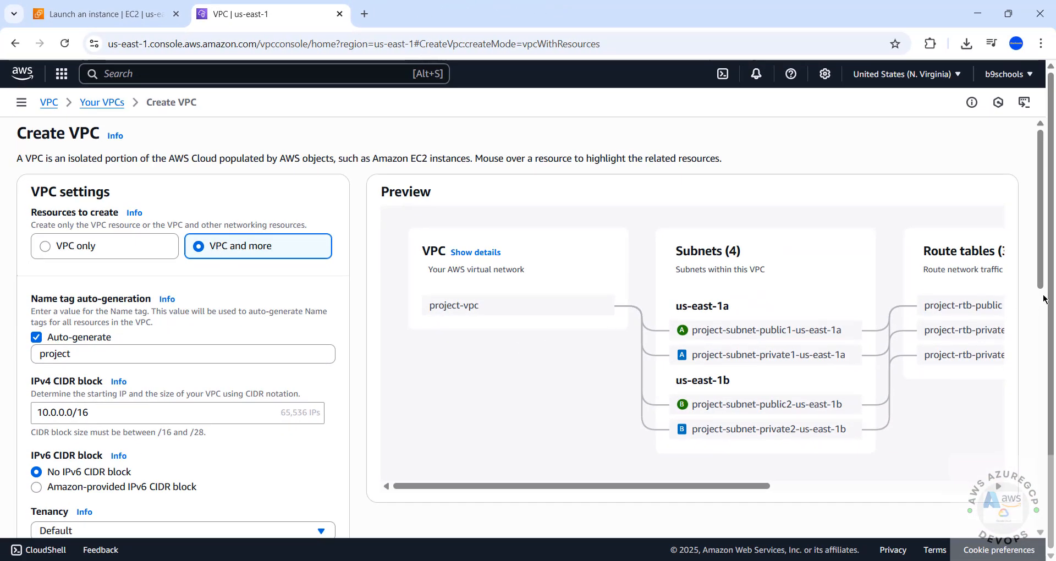
pyautogui.scroll(-7, 1044, 299)
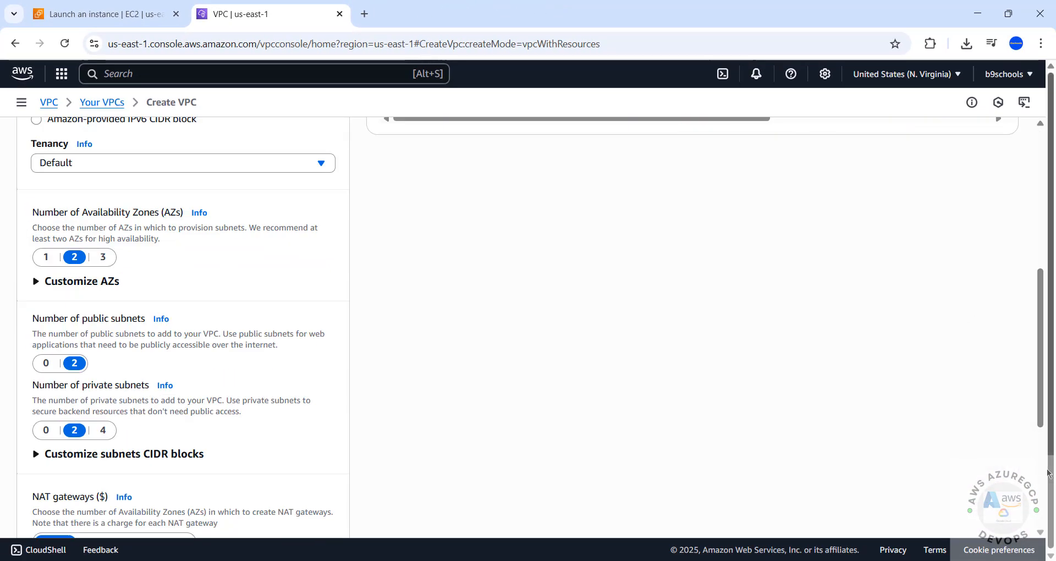
pyautogui.scroll(-5, 737, 457)
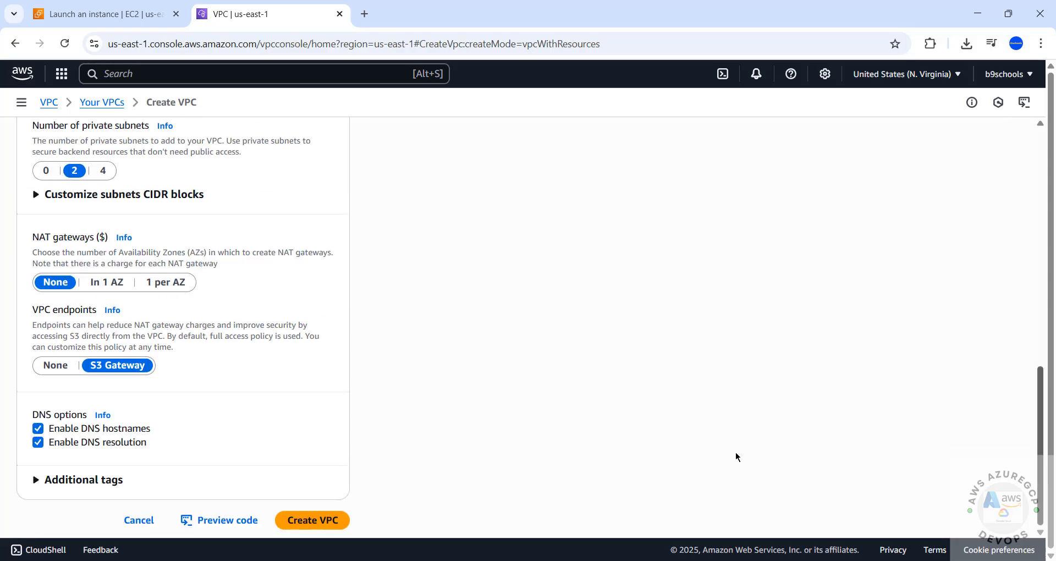
pyautogui.click(292, 523)
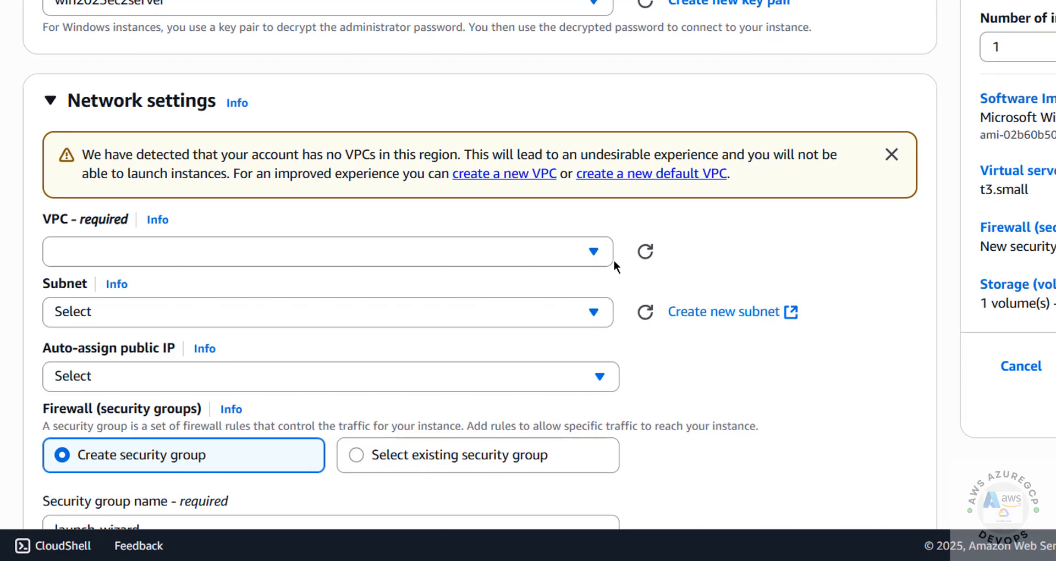
# Use project-vpc with subnet project-subnet-public2-us-east-1b and auto-assign public IP enabled
pyautogui.click(641, 254)
pyautogui.click(332, 256)
pyautogui.click(332, 256)
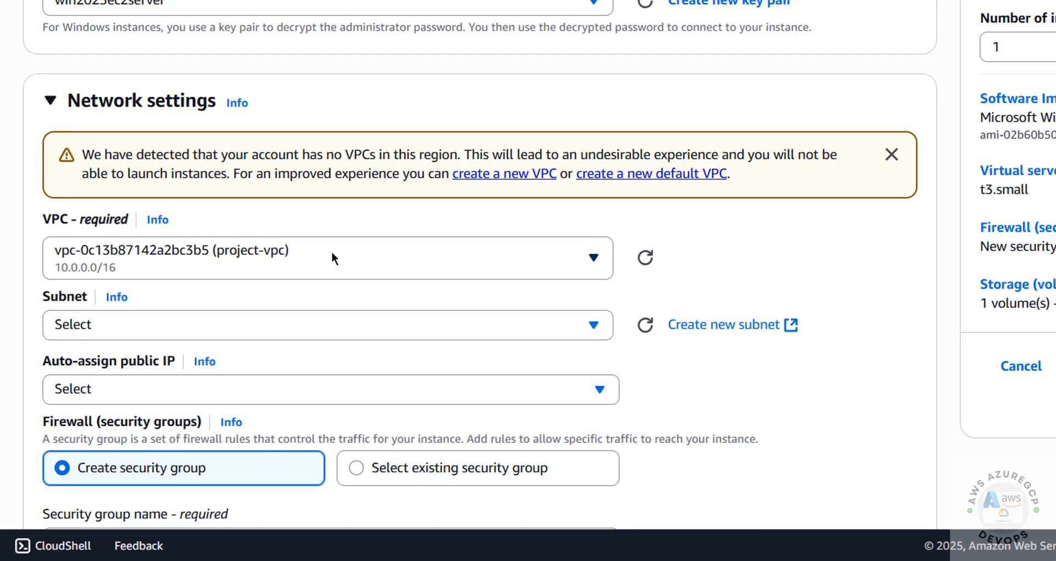
pyautogui.click(644, 326)
pyautogui.click(501, 321)
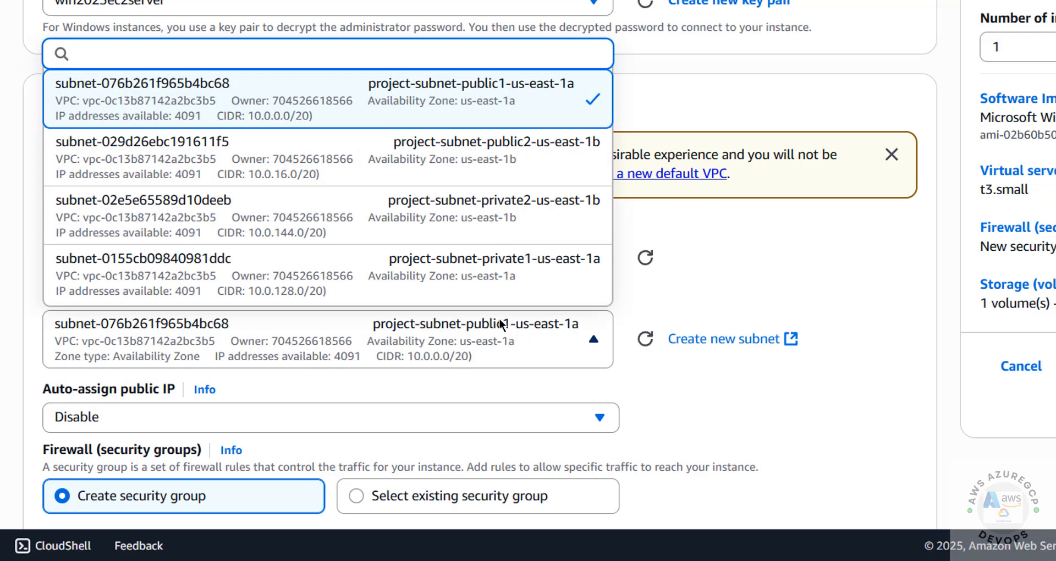
pyautogui.click(472, 175)
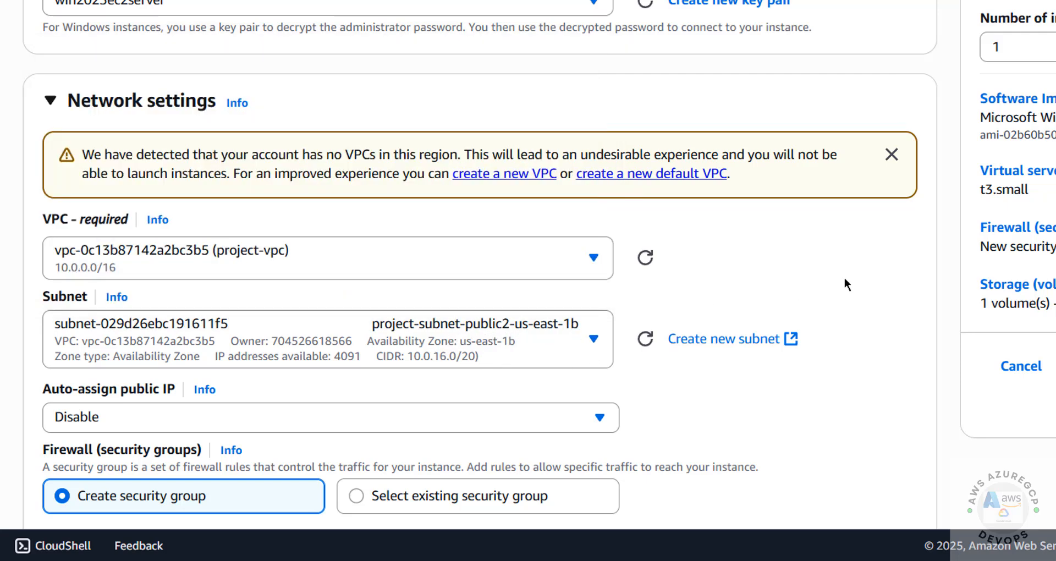
pyautogui.scroll(-4, 844, 278)
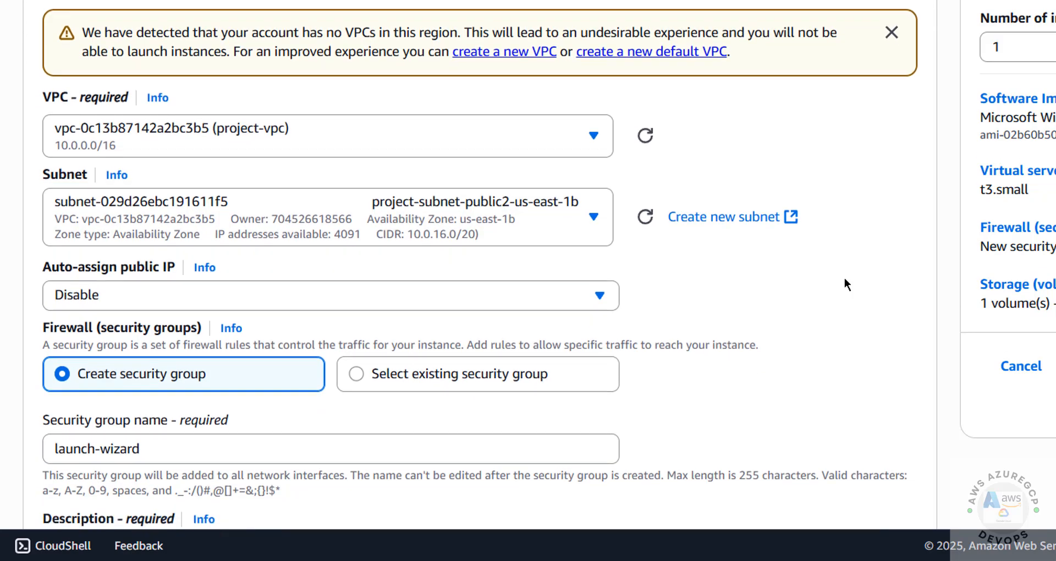
pyautogui.click(444, 191)
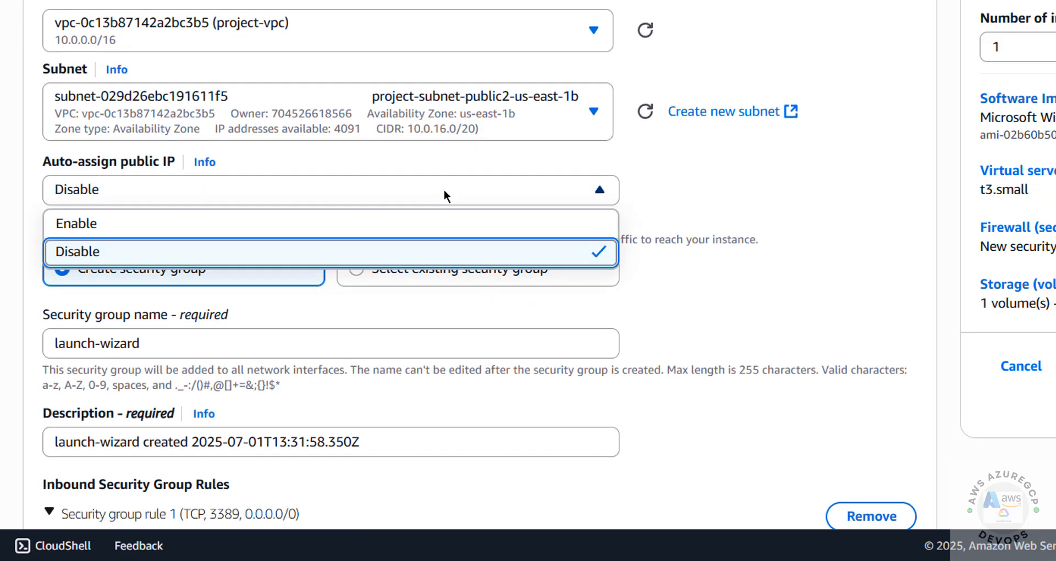
pyautogui.click(215, 226)
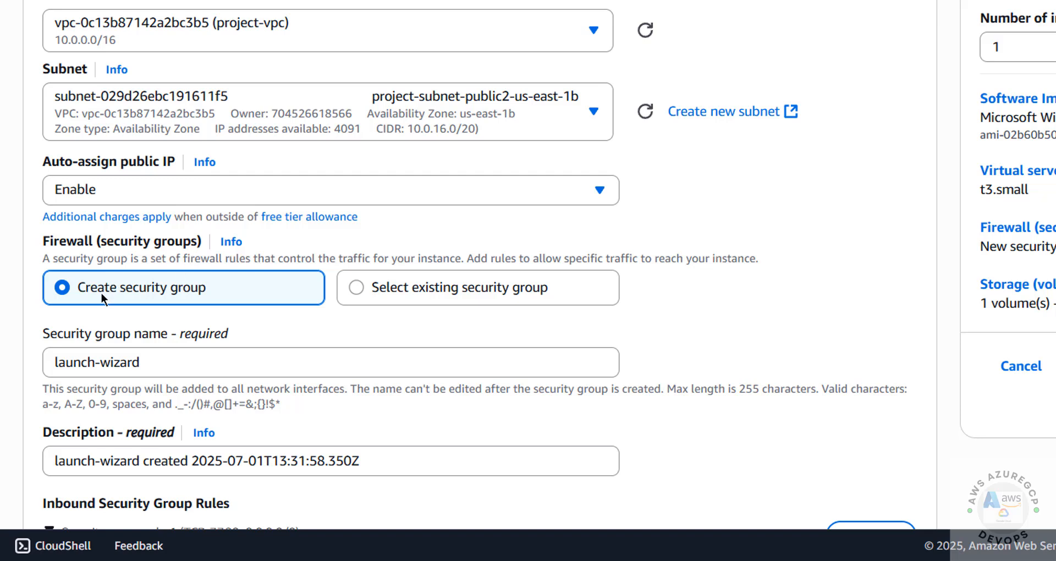
# Keep creating a new security group and rename it winec2-sg
pyautogui.click(394, 289)
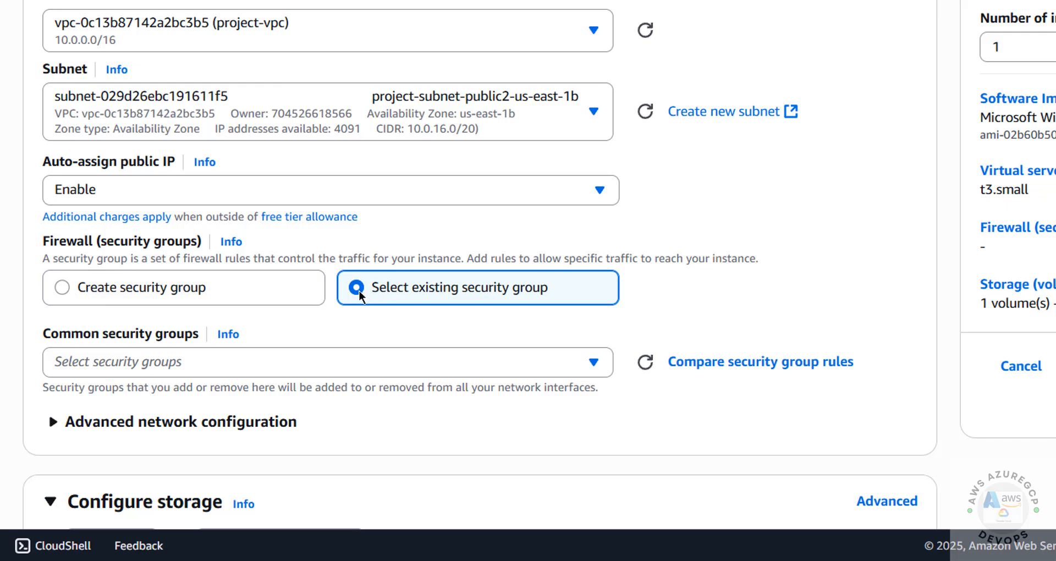
pyautogui.click(203, 290)
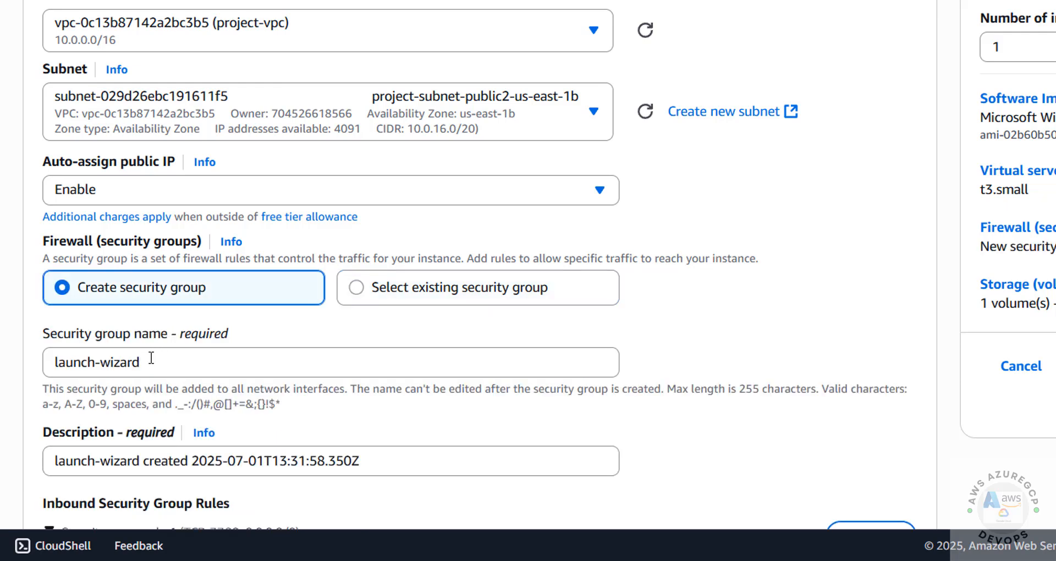
pyautogui.moveTo(149, 358); pyautogui.dragTo(10, 365)
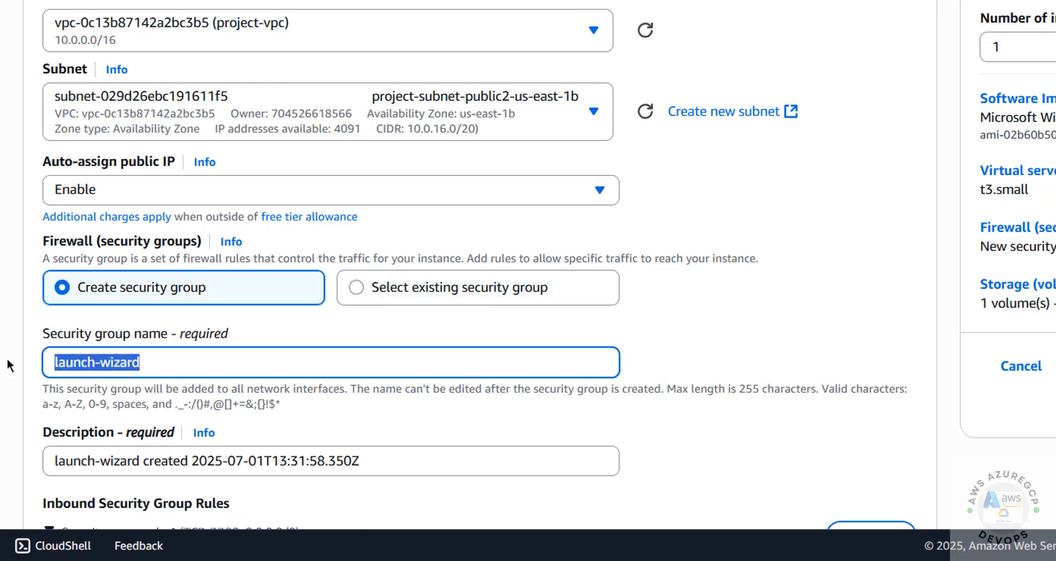
pyautogui.write('win')
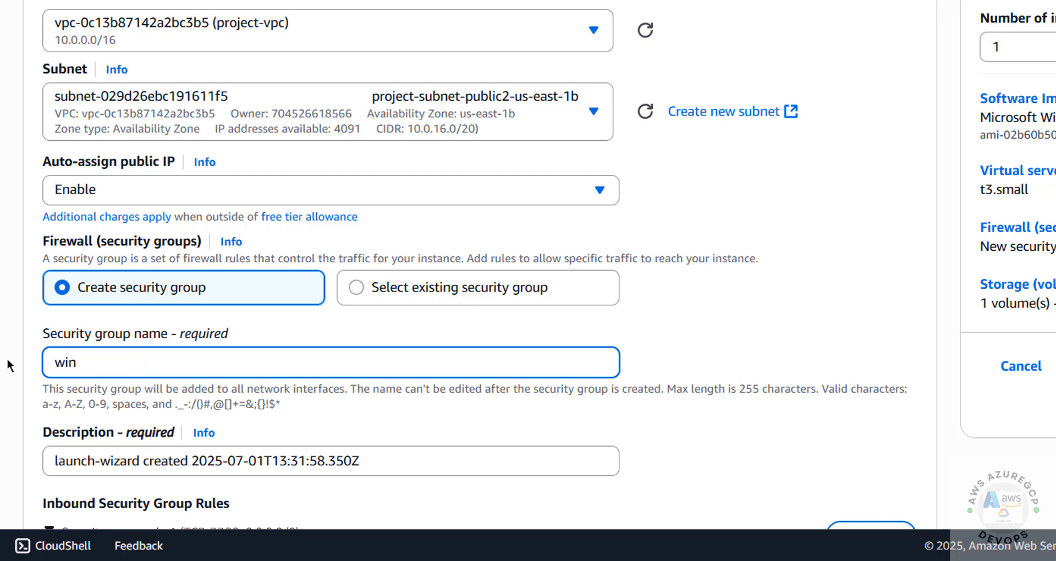
pyautogui.write('ec2-sg')
pyautogui.scroll(-5, 479, 264)
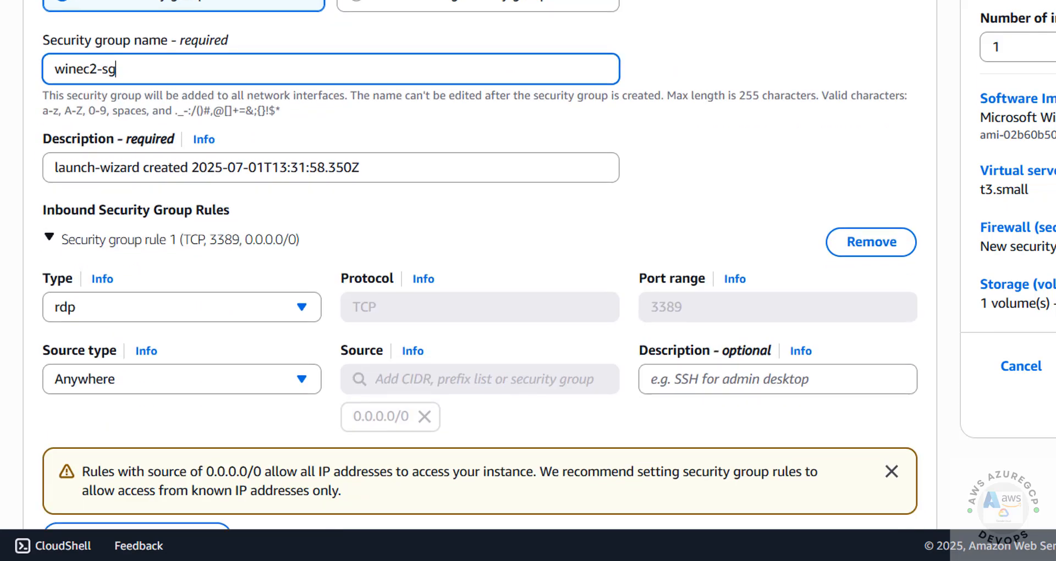
pyautogui.scroll(-3, 479, 264)
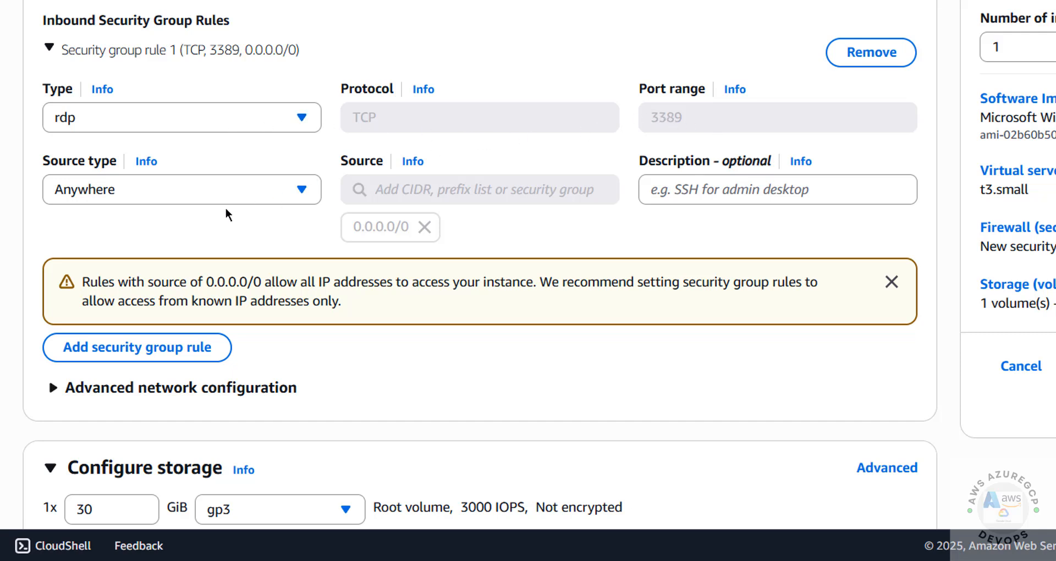
# Keep the RDP inbound rule's source set to Anywhere
pyautogui.click(222, 190)
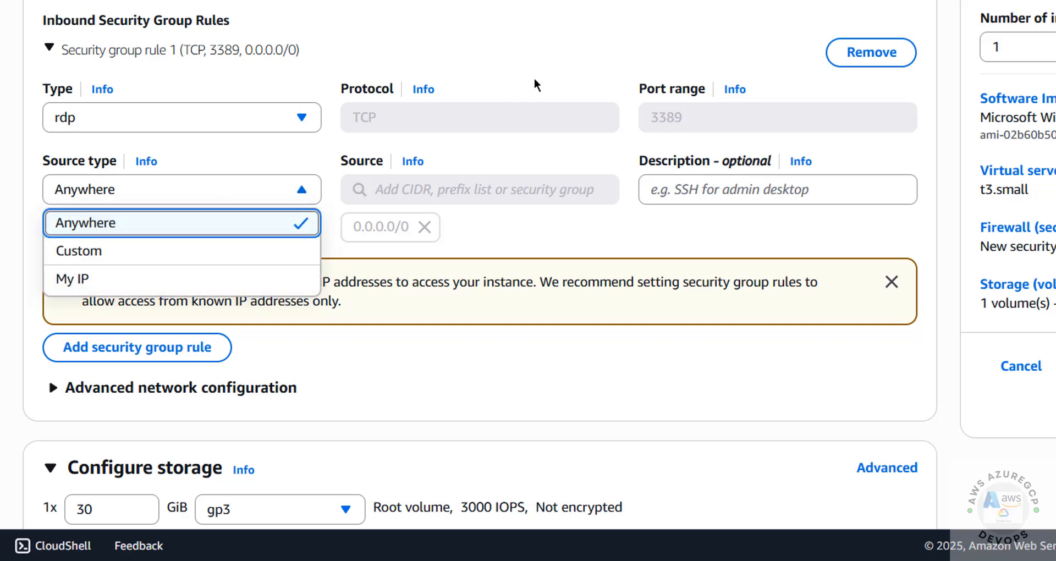
pyautogui.click(440, 173)
pyautogui.scroll(-2, 480, 220)
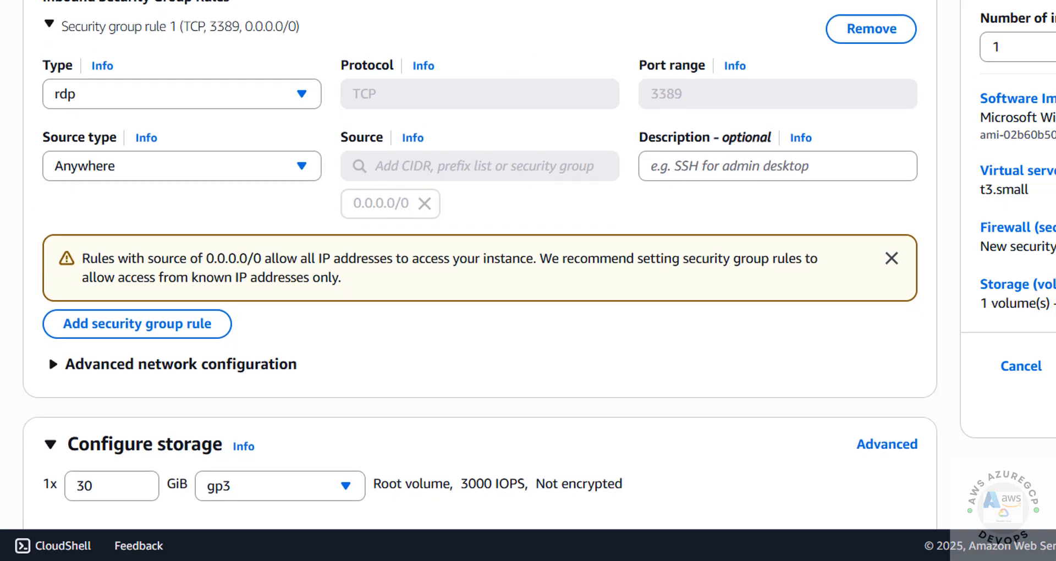
pyautogui.scroll(-3, 480, 262)
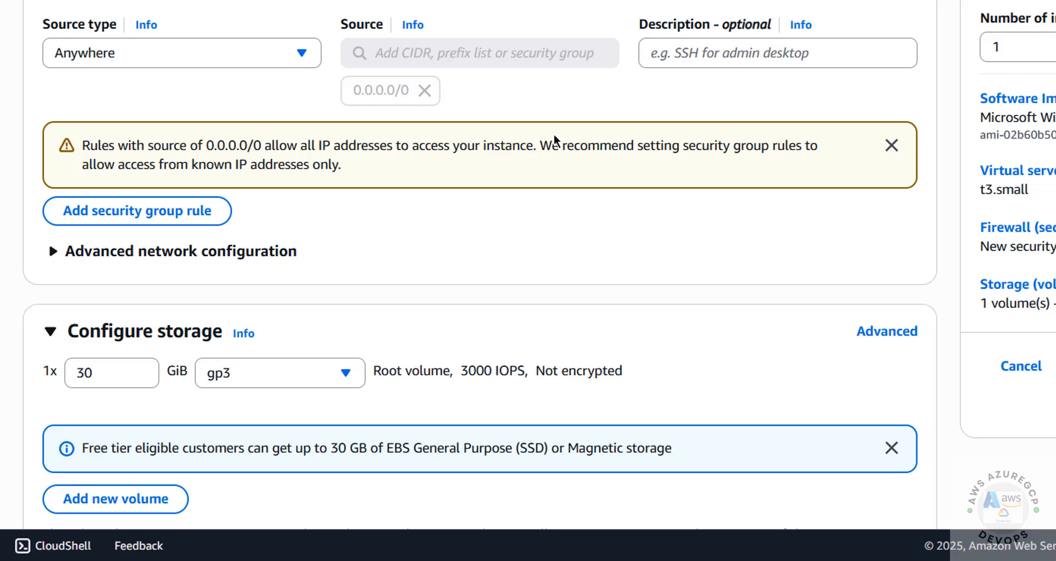
pyautogui.click(235, 251)
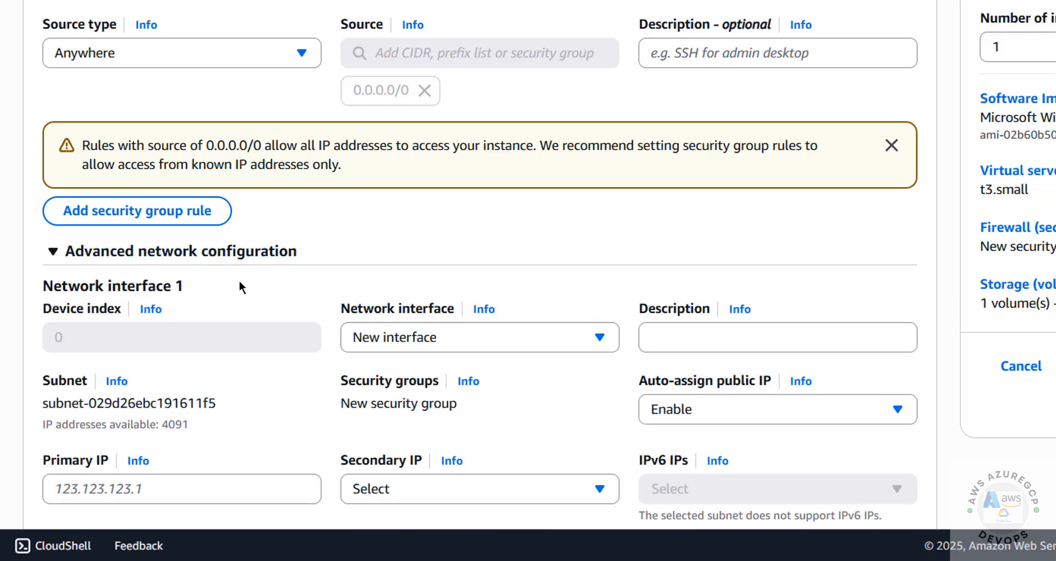
pyautogui.click(237, 251)
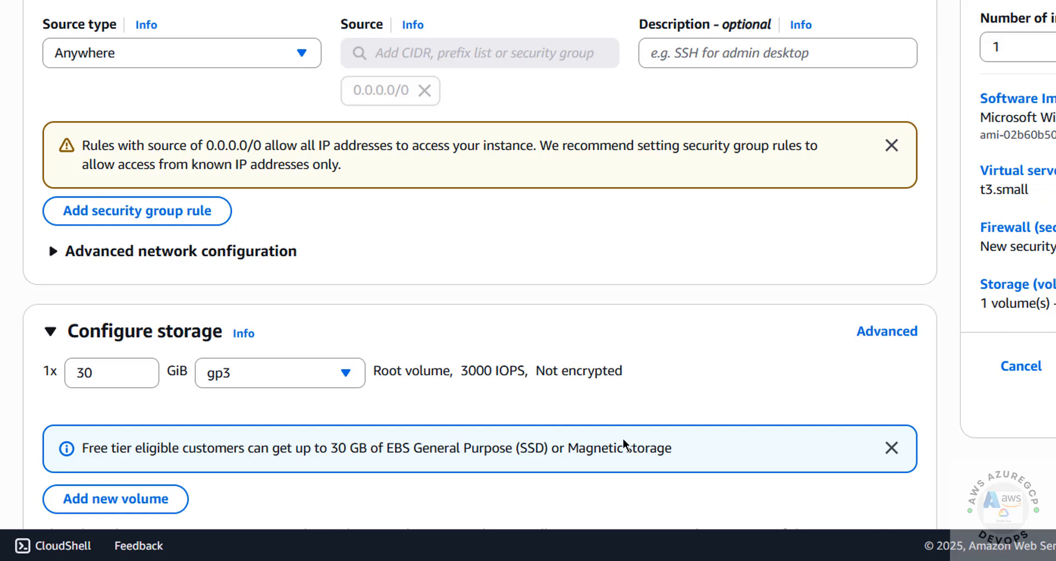
# Leave the root volume at 30 GiB gp3 and expand Advanced details
pyautogui.click(120, 377)
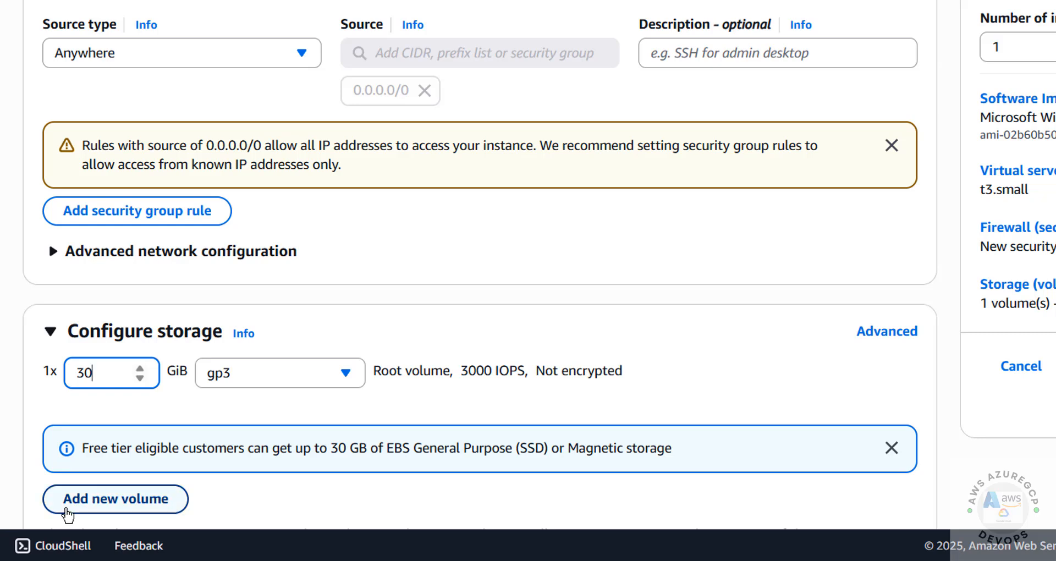
pyautogui.click(278, 387)
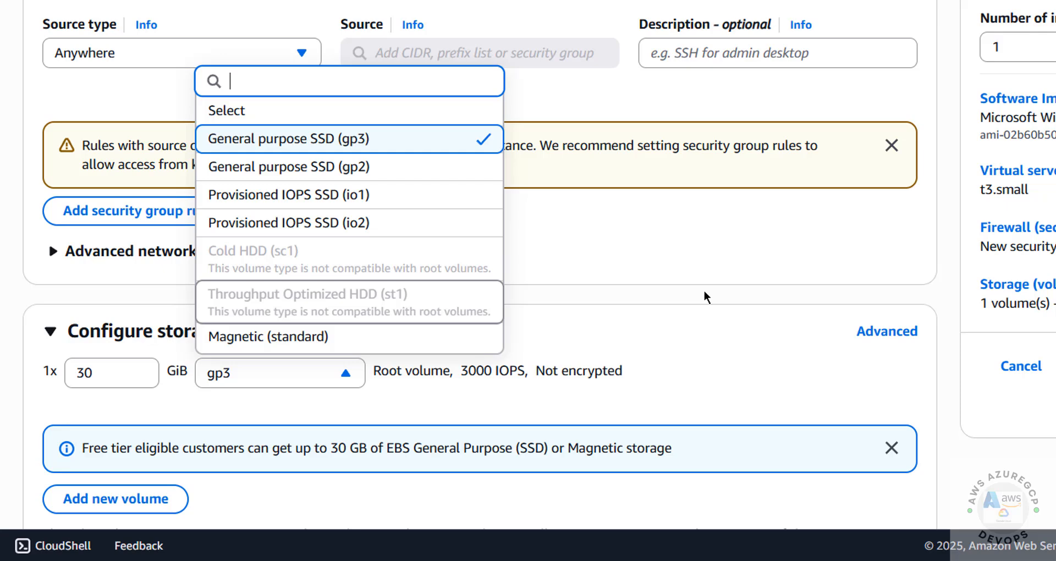
pyautogui.scroll(-5, 705, 297)
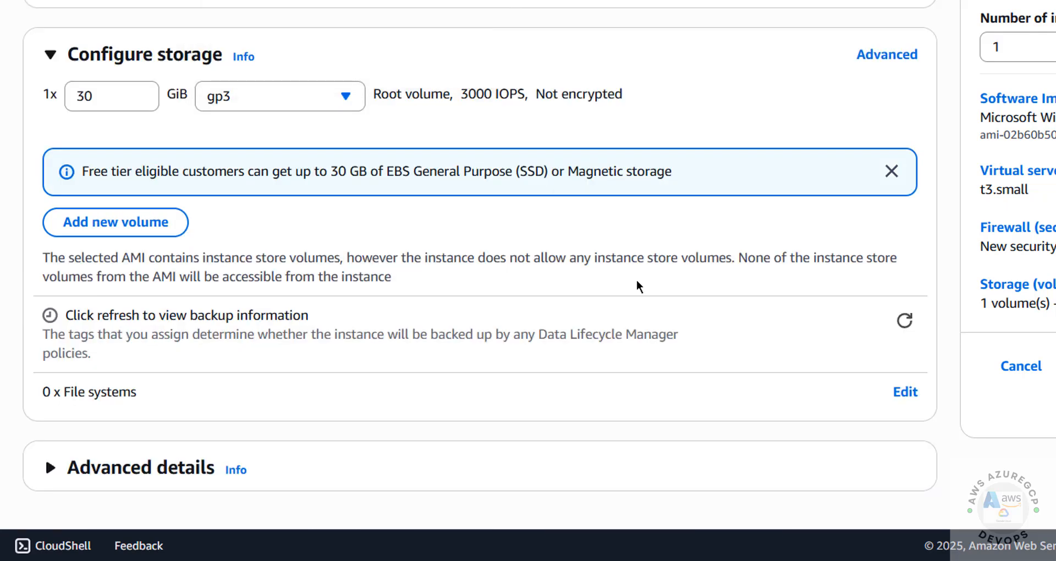
pyautogui.click(157, 480)
pyautogui.scroll(-10, 478, 264)
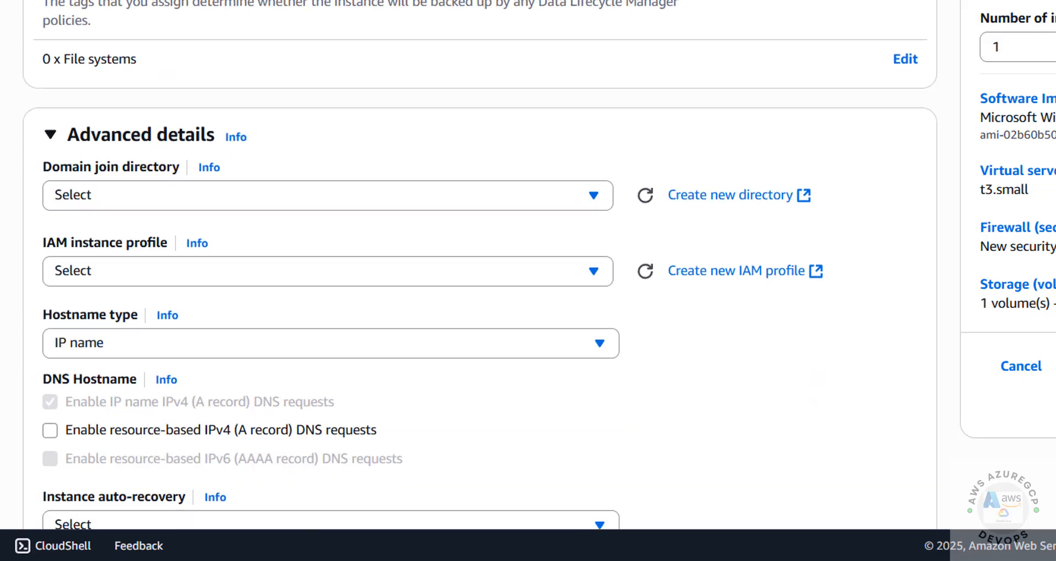
pyautogui.click(100, 230)
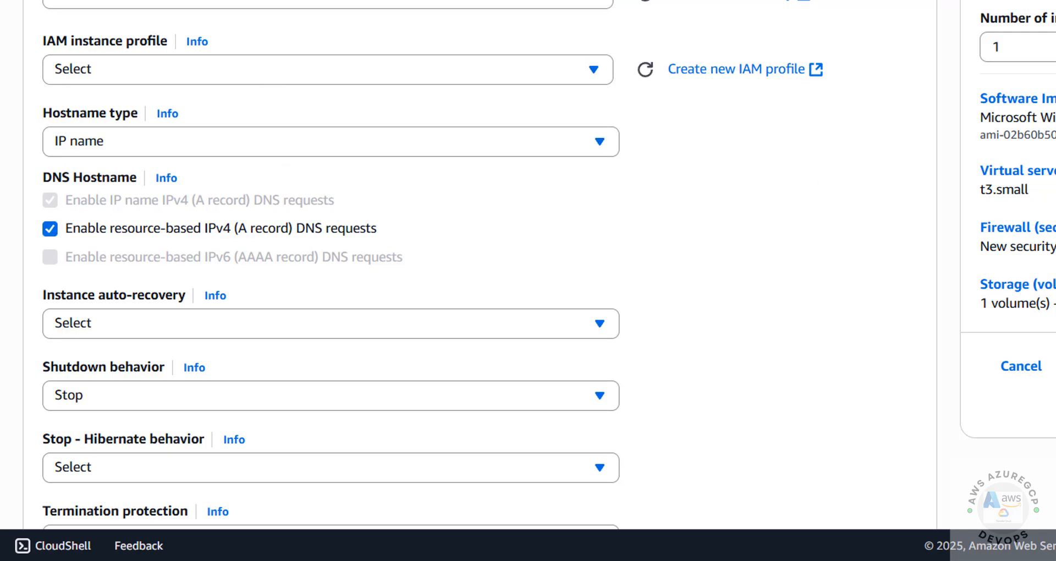
pyautogui.scroll(-13, 479, 265)
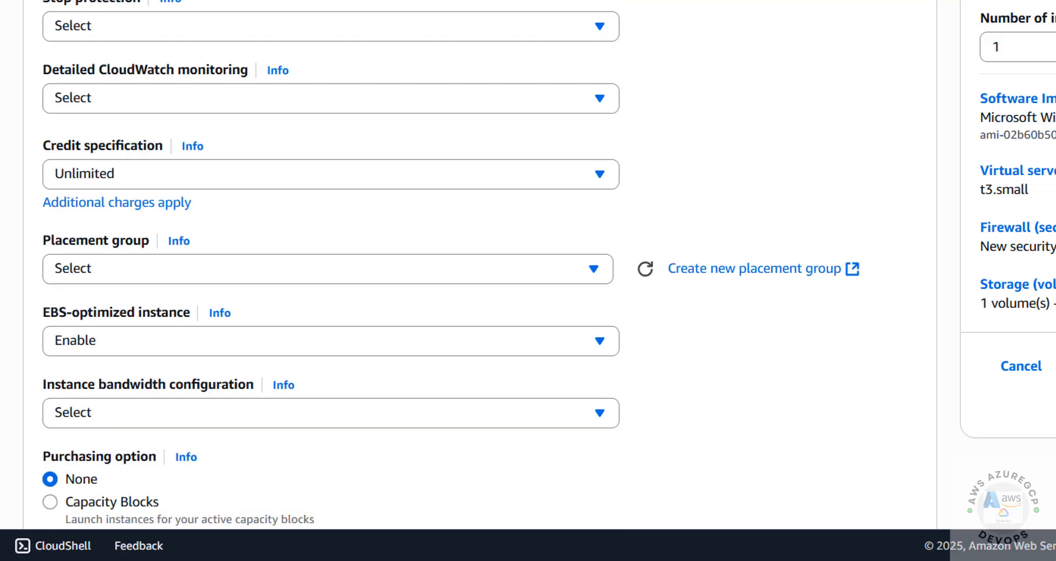
pyautogui.scroll(-5, 330, 264)
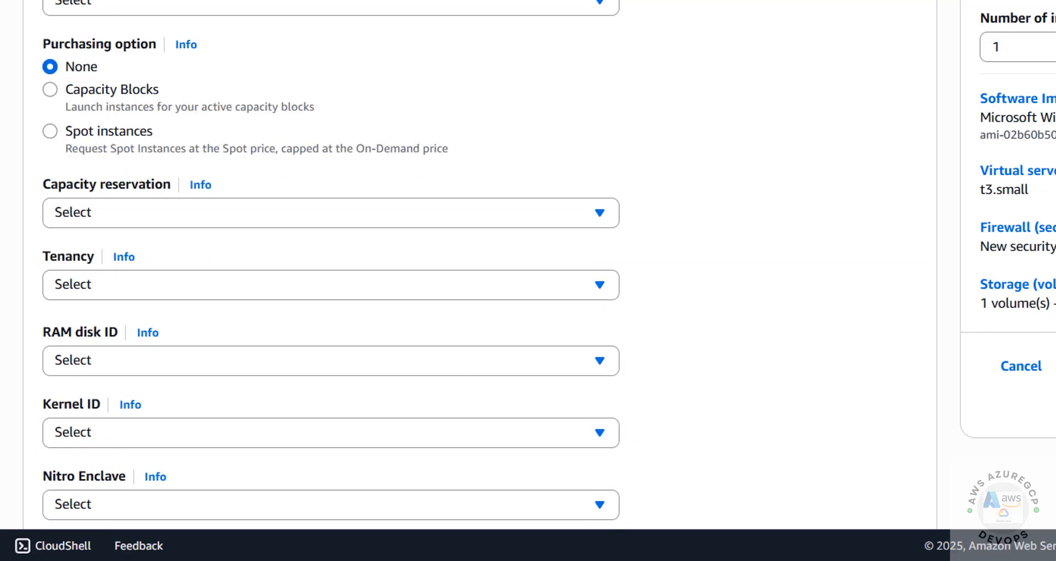
pyautogui.scroll(20, 479, 264)
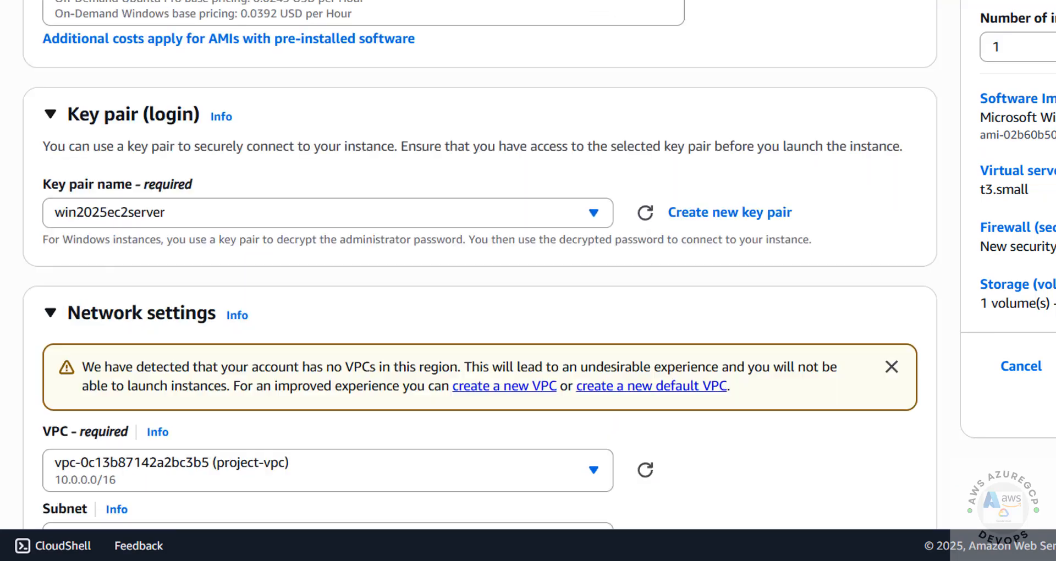
pyautogui.scroll(-20, 479, 264)
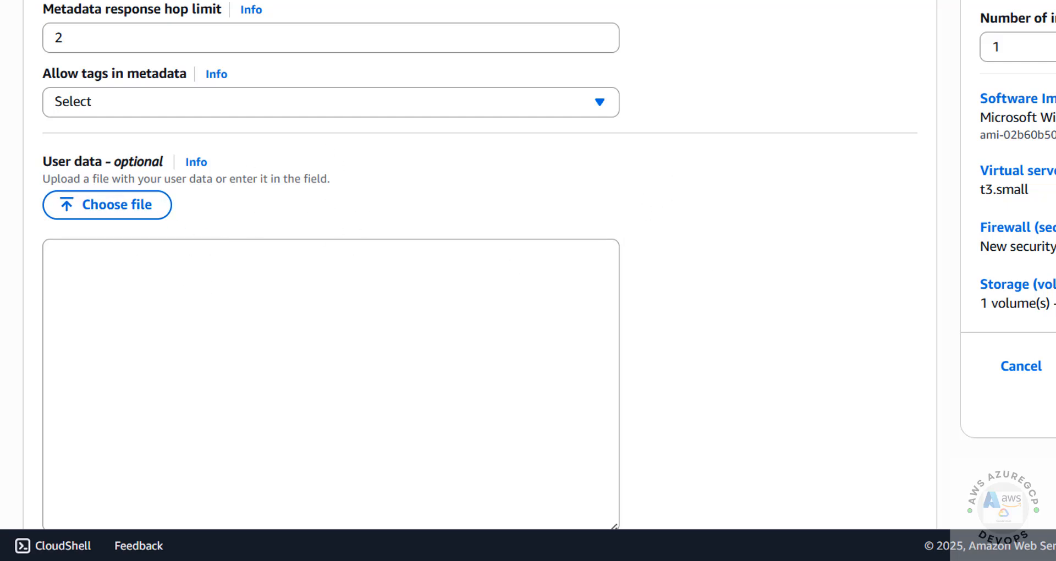
pyautogui.scroll(-2, 913, 366)
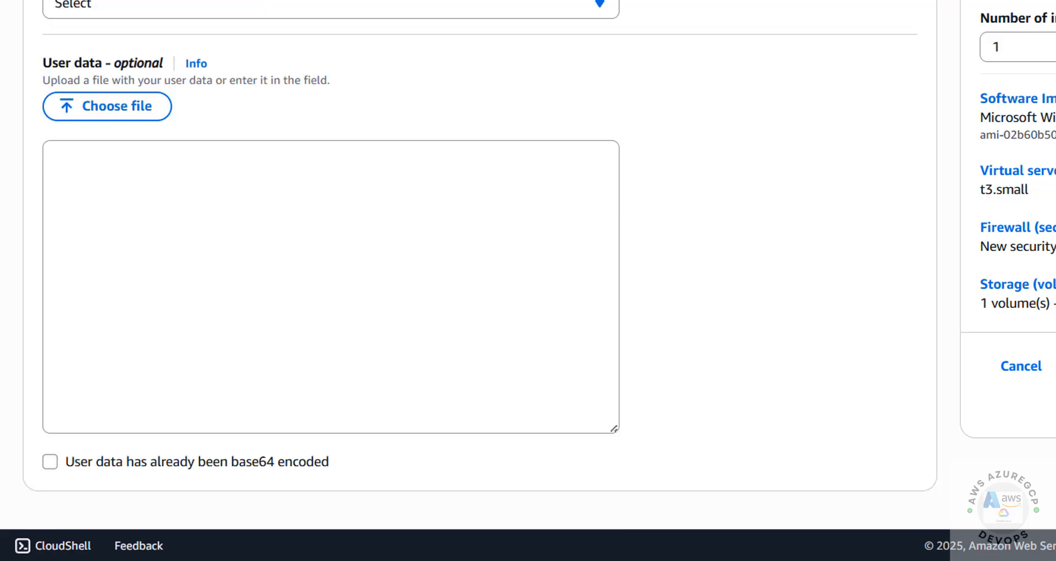
pyautogui.scroll(20, 480, 286)
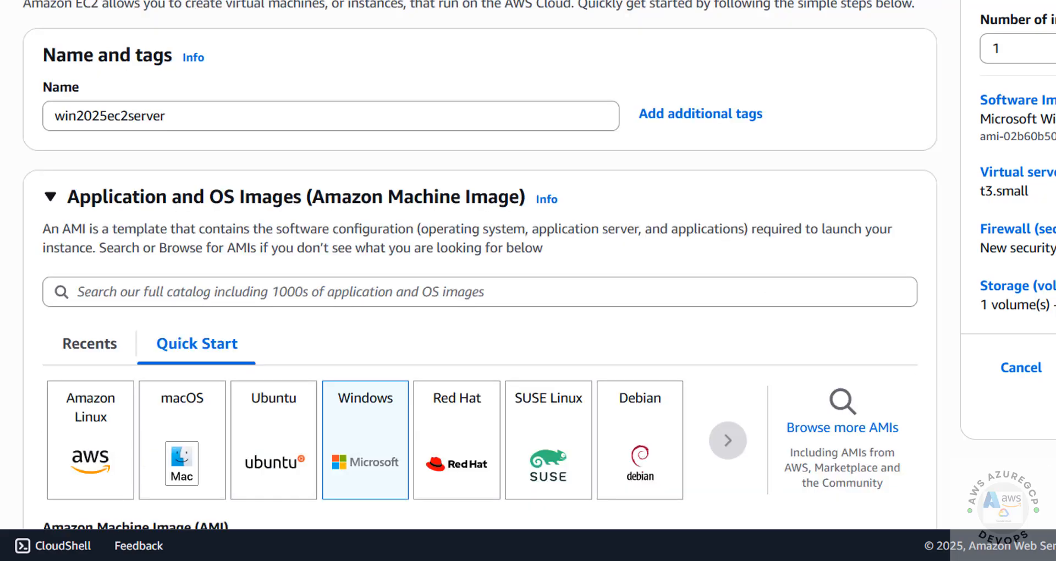
pyautogui.scroll(-20, 480, 264)
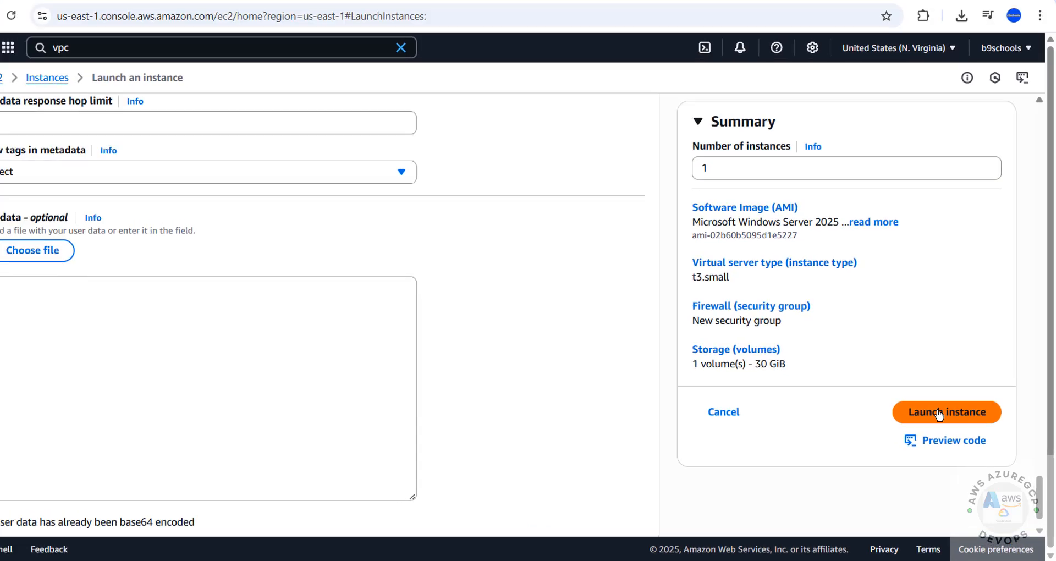
# Launch win2025ec2server and follow the Success banner link to its Running t3.small entry
pyautogui.click(940, 413)
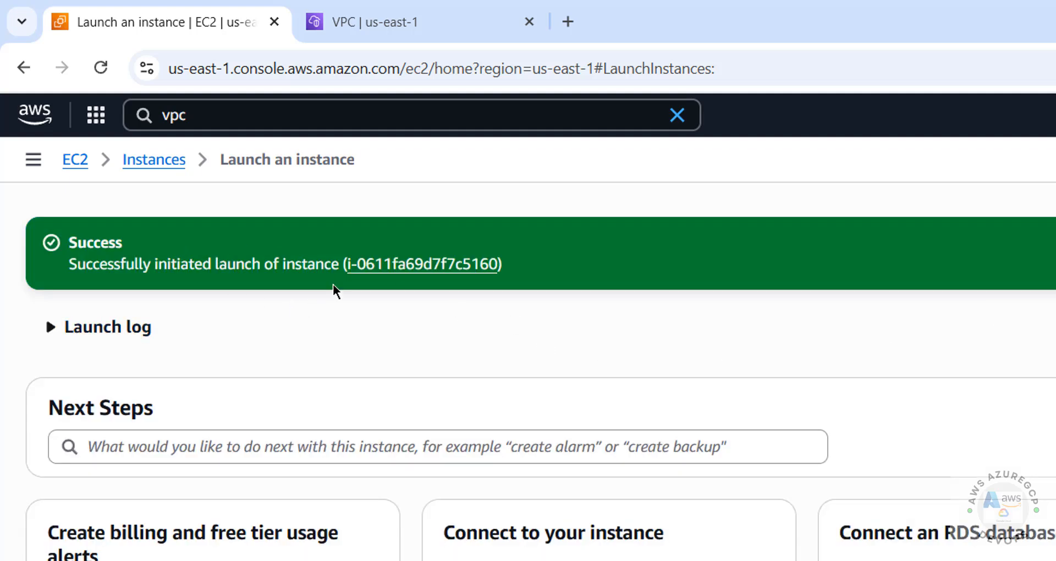
pyautogui.click(378, 266)
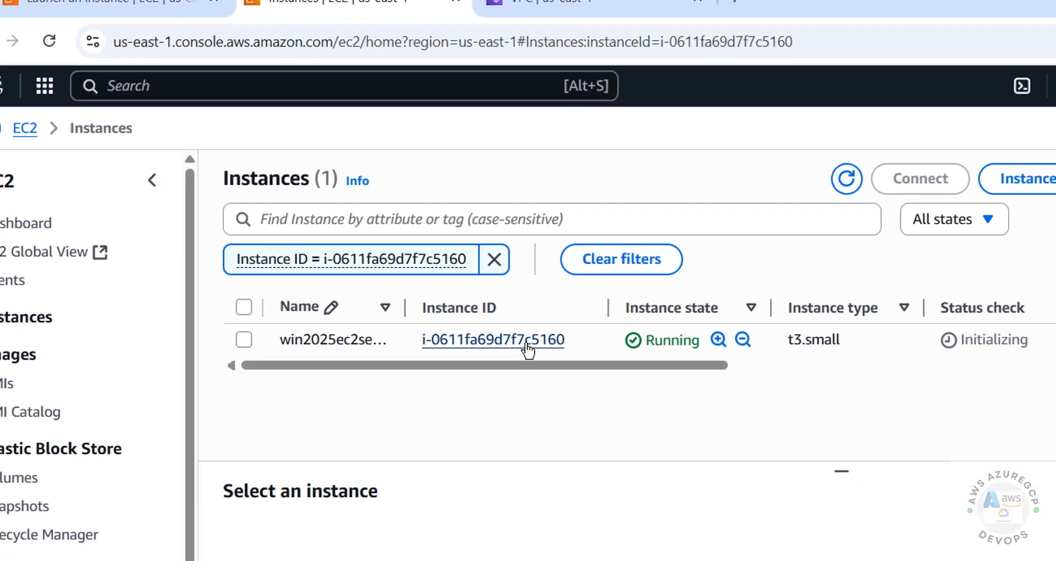
# Open the win2025ec2server summary and review its details, including the Windows Server 2025 AMI
pyautogui.click(528, 348)
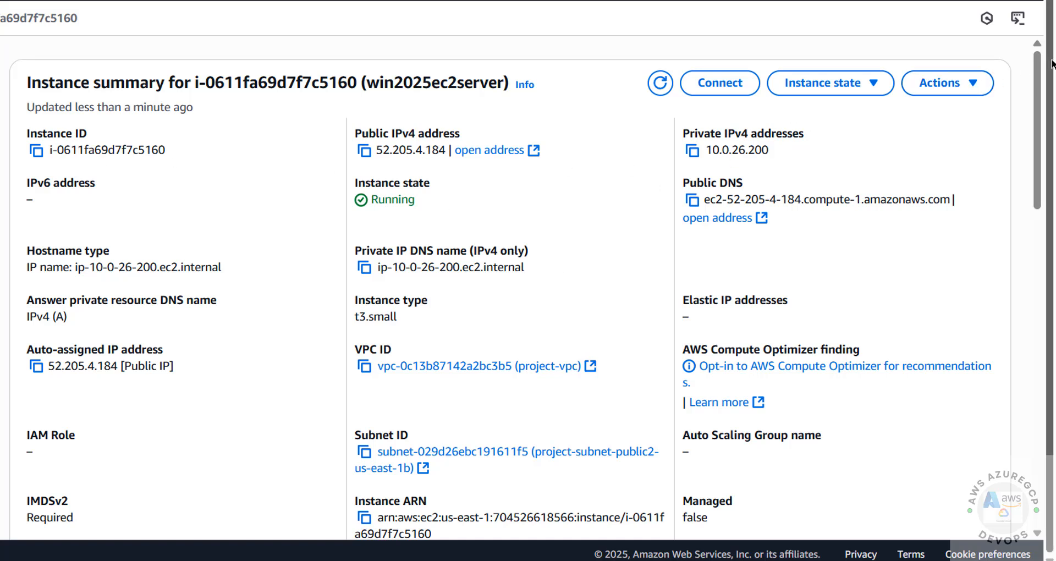
pyautogui.scroll(-5, 1042, 76)
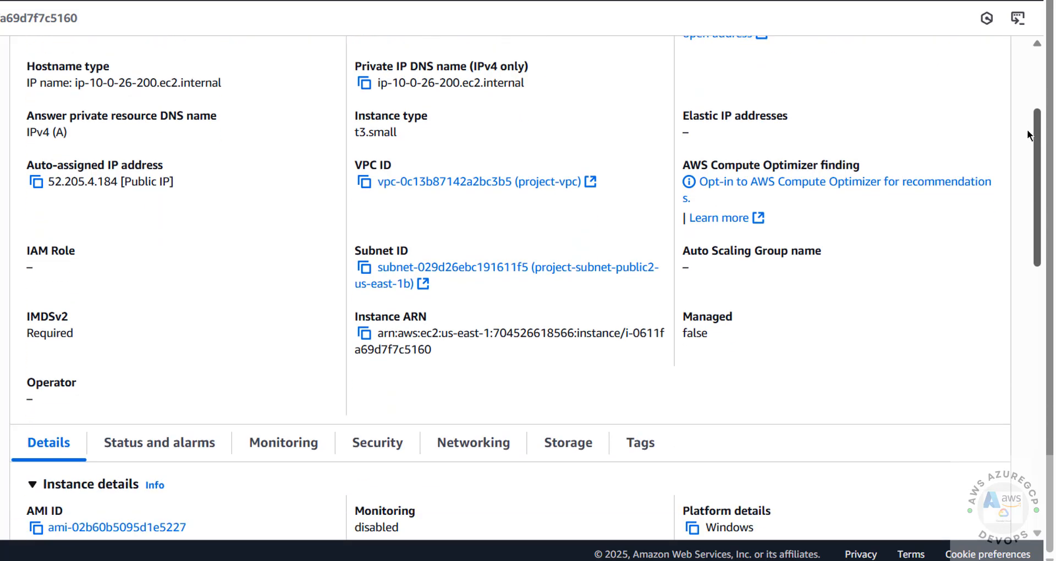
pyautogui.scroll(-5, 1007, 165)
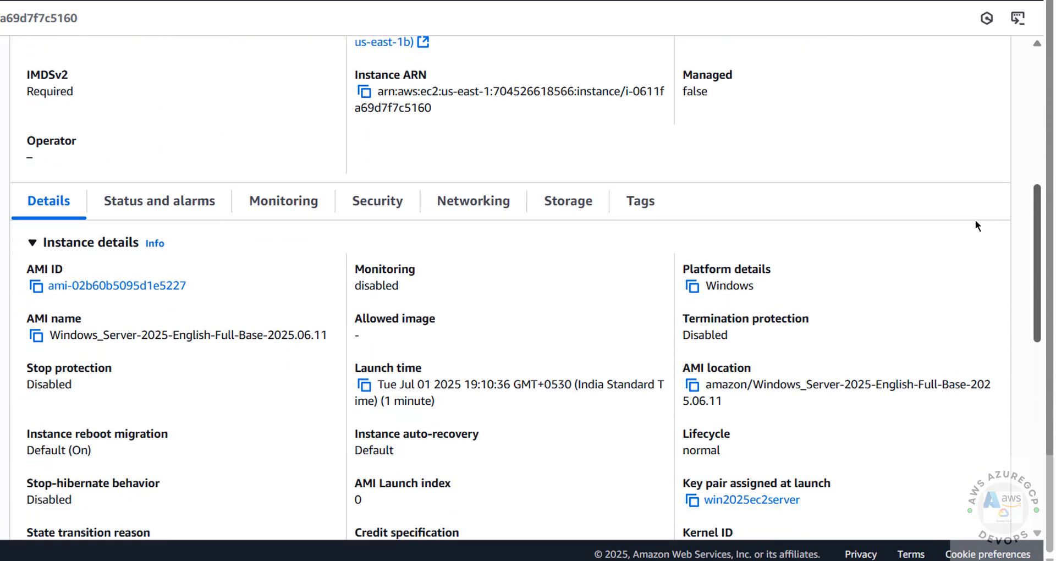
pyautogui.scroll(-1, 969, 243)
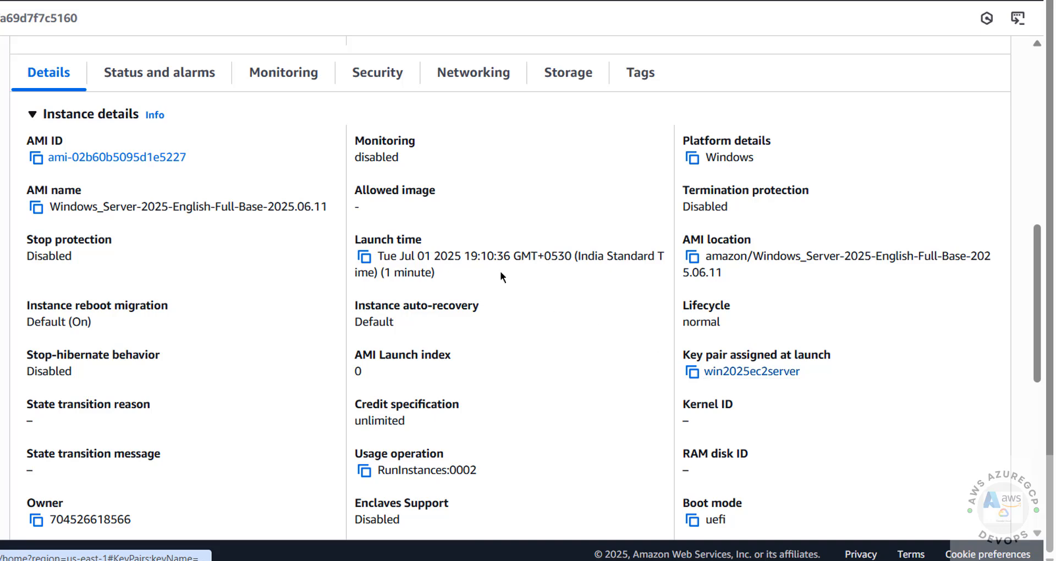
pyautogui.scroll(10, 500, 271)
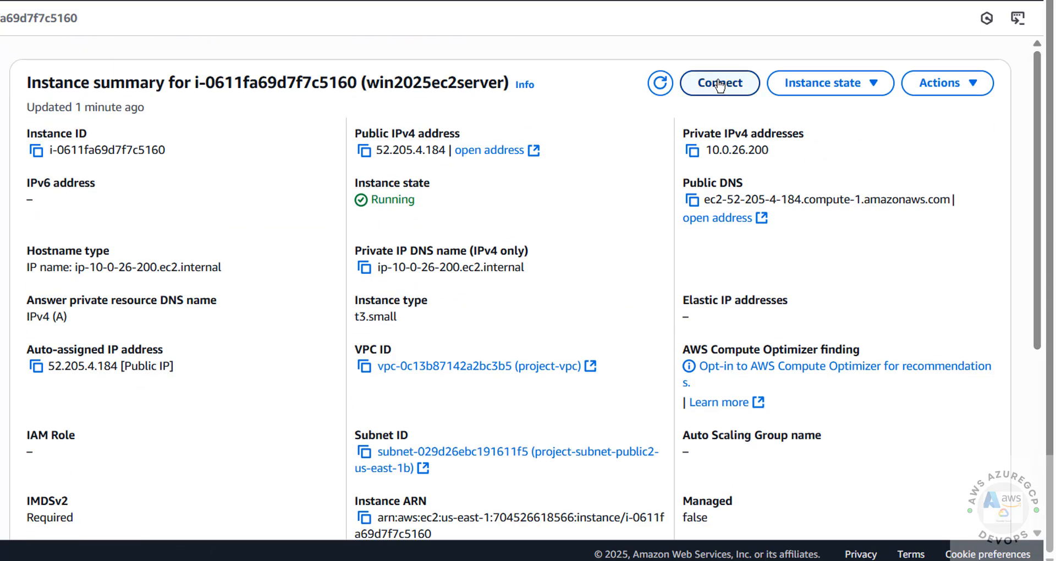
# Show the RDP client connection details with public DNS and username Administrator
pyautogui.click(716, 86)
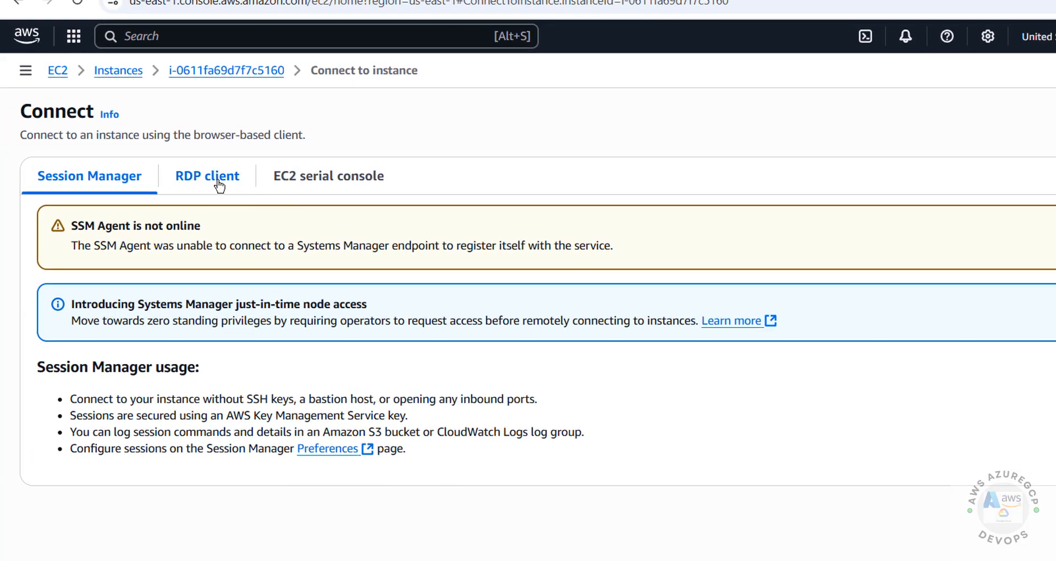
pyautogui.click(219, 186)
pyautogui.scroll(-3, 433, 253)
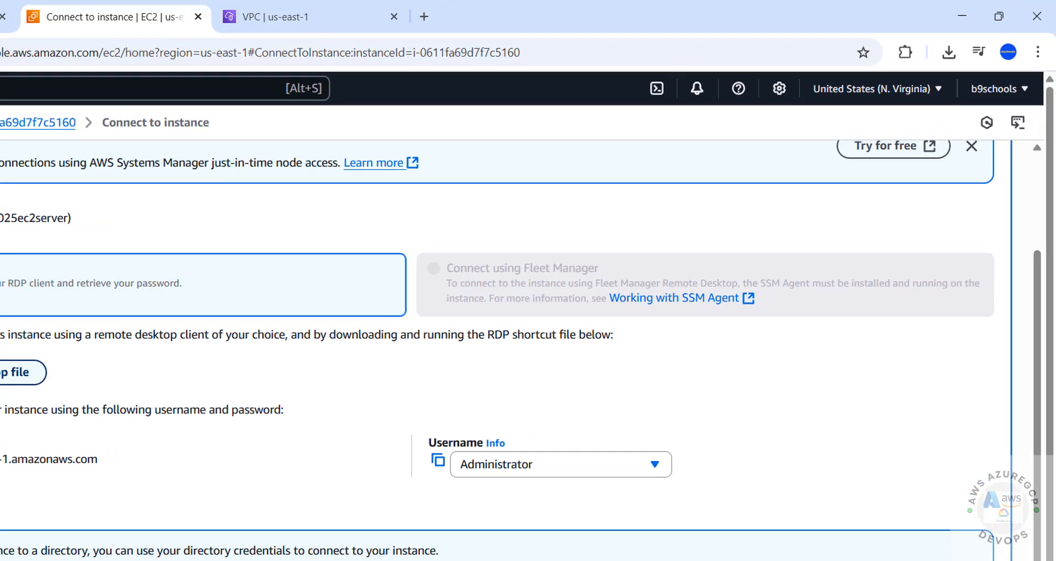
# Download win2025ec2server.rdp, open it, and connect past the unknown-publisher warning
pyautogui.click(11, 373)
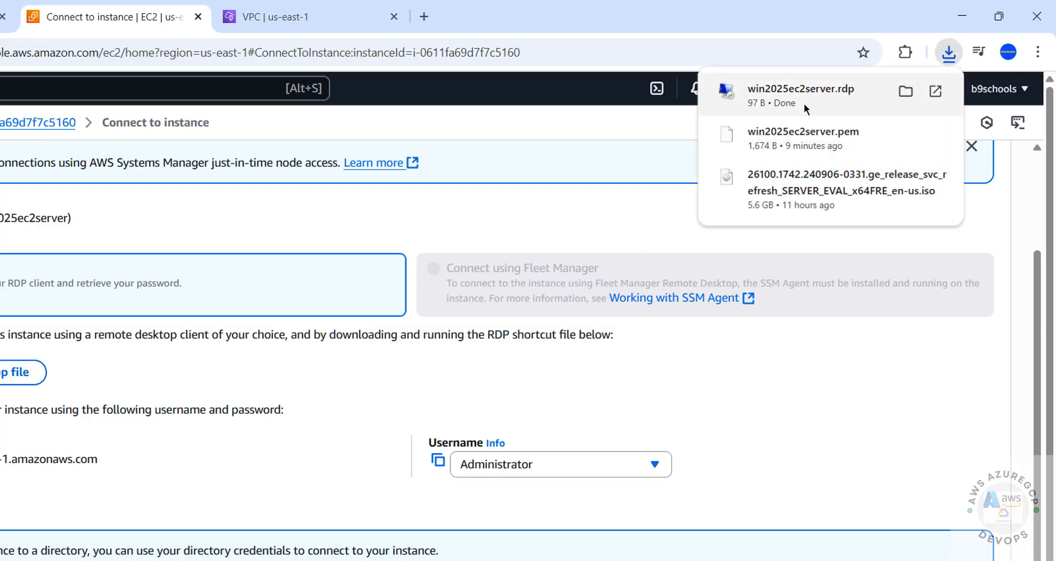
pyautogui.click(804, 103)
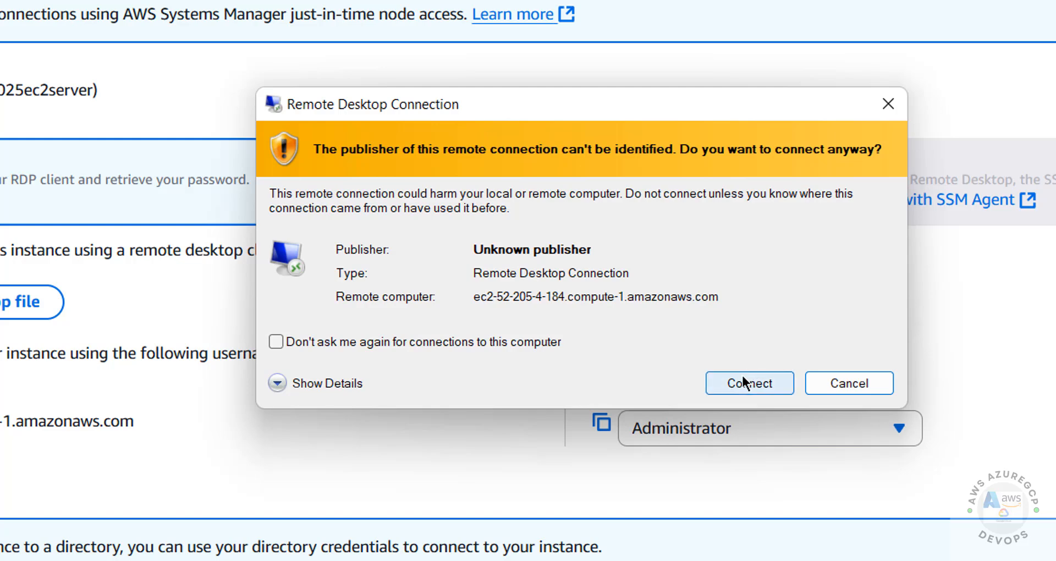
pyautogui.click(741, 382)
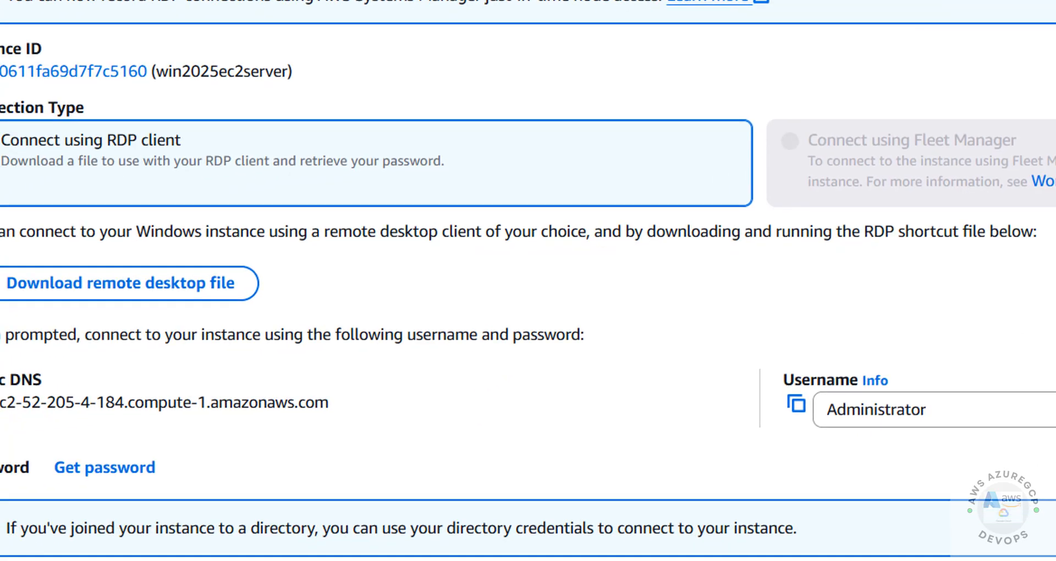
pyautogui.moveTo(51, 326); pyautogui.dragTo(1053, 376)
pyautogui.click(1053, 377)
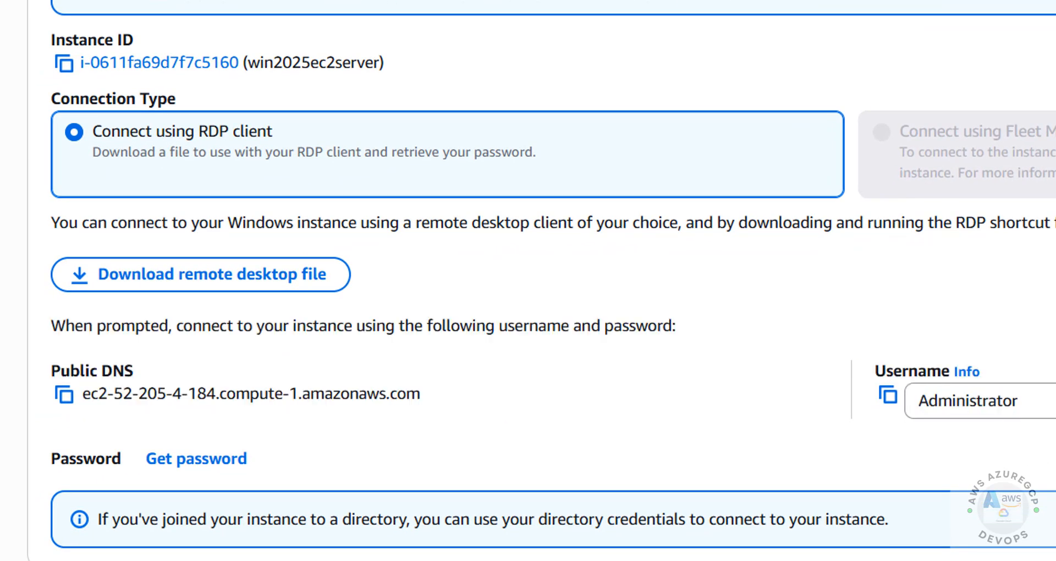
# Decrypt the Administrator password by uploading the win2025ec2server.pem private key
pyautogui.click(209, 467)
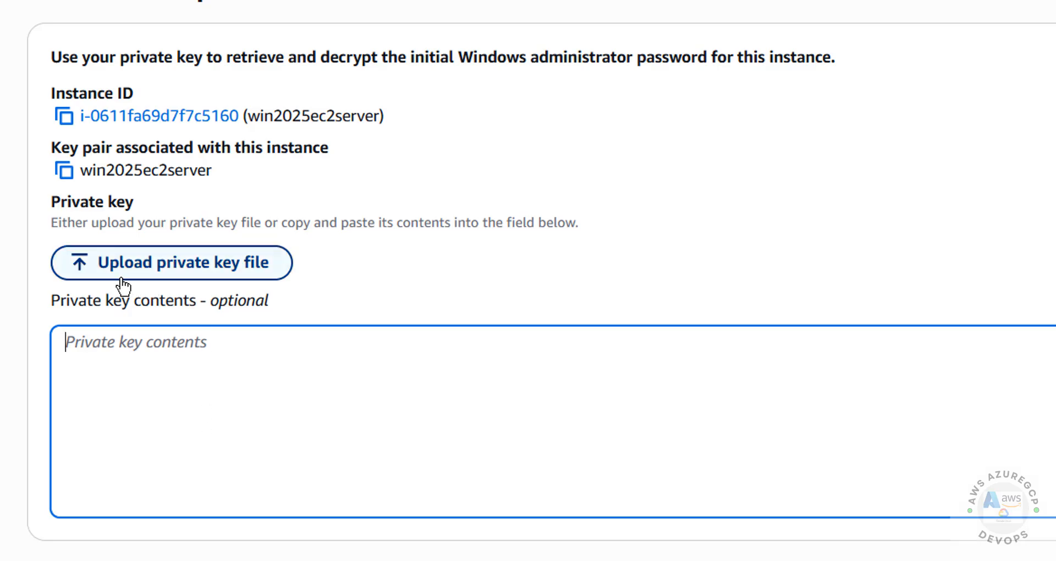
pyautogui.click(169, 275)
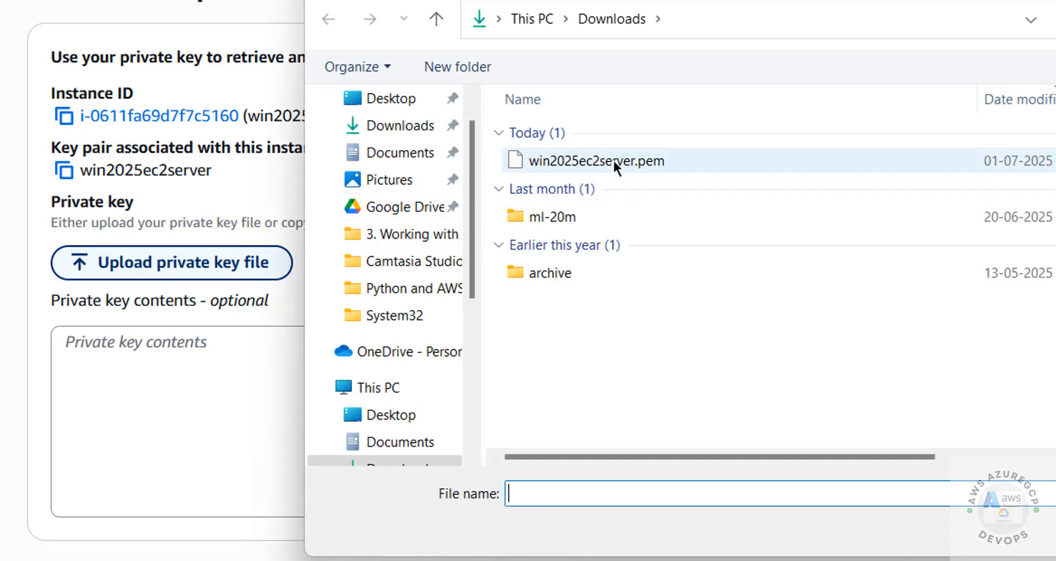
pyautogui.click(613, 158)
pyautogui.click(1052, 531)
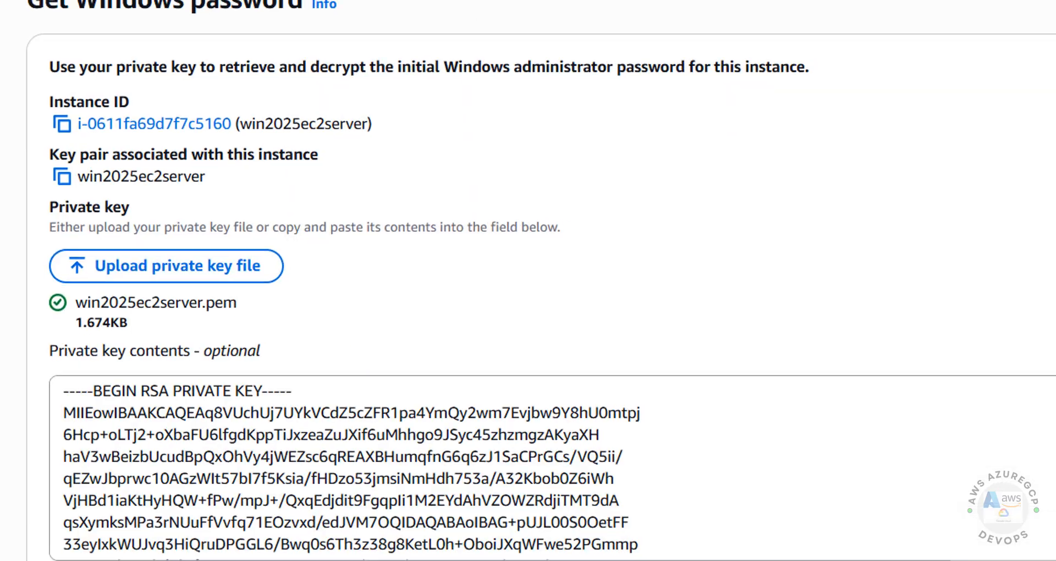
pyautogui.scroll(-1, 963, 468)
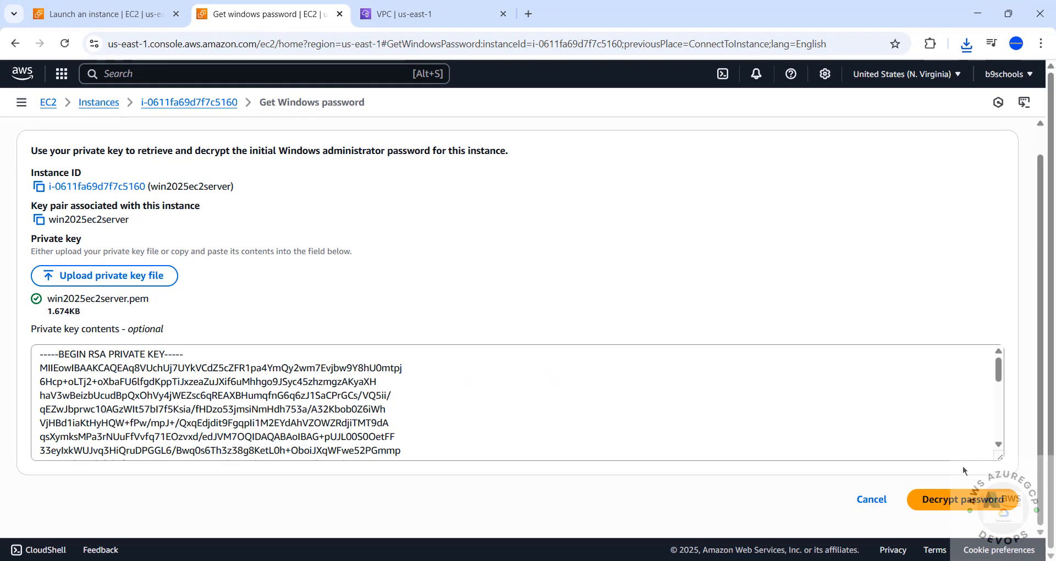
pyautogui.click(940, 504)
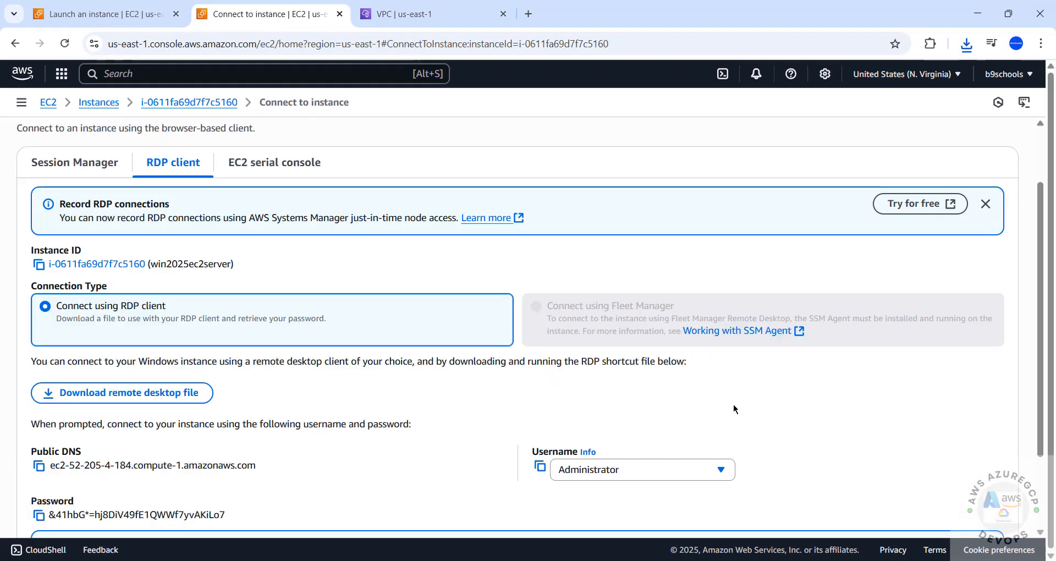
# Copy the decrypted password into Windows Security, sign in as Administrator, and accept the certificate
pyautogui.click(38, 516)
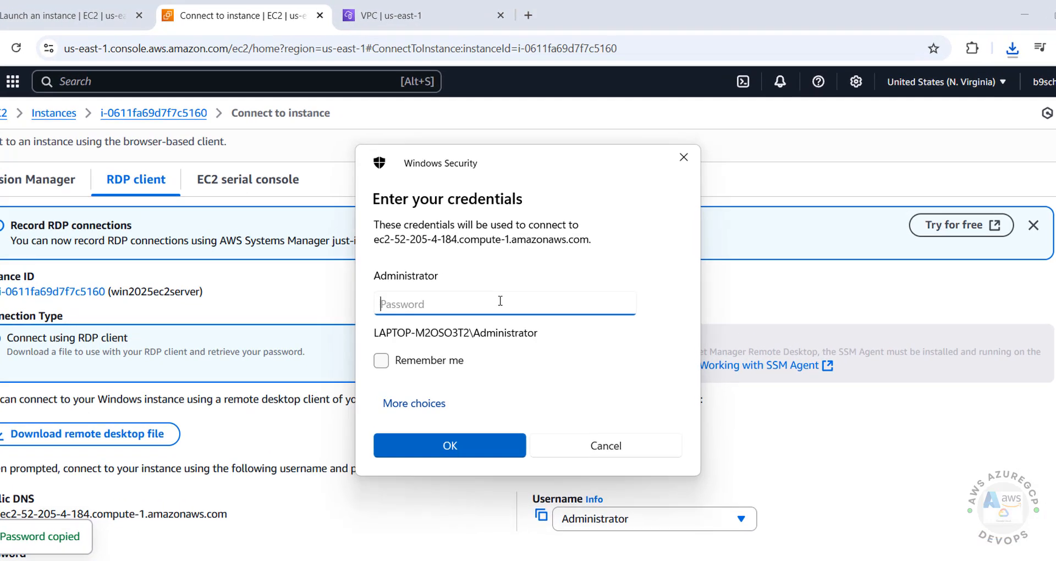
pyautogui.hotkey('ctrl', 'v')
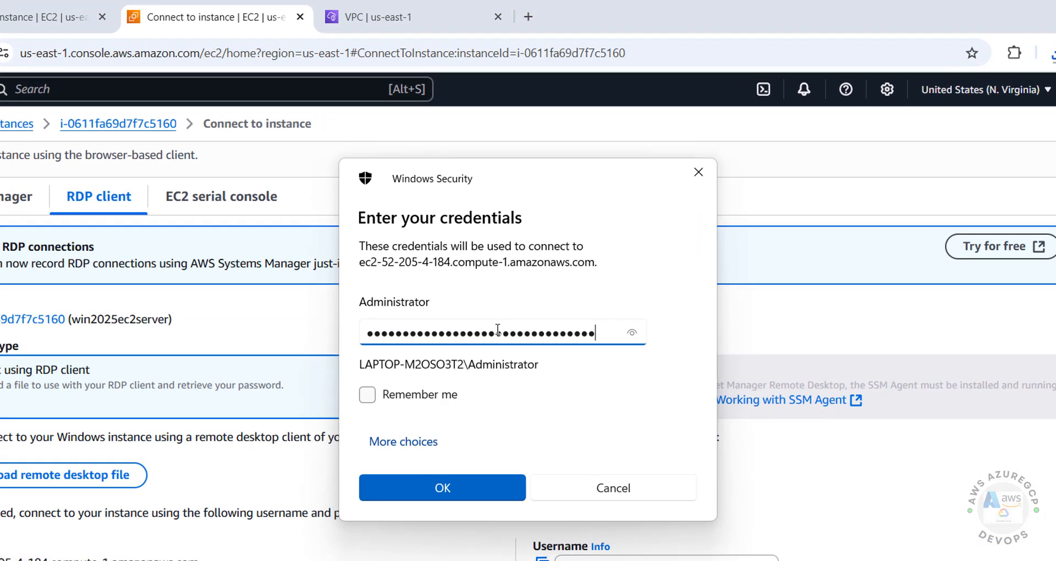
pyautogui.click(417, 484)
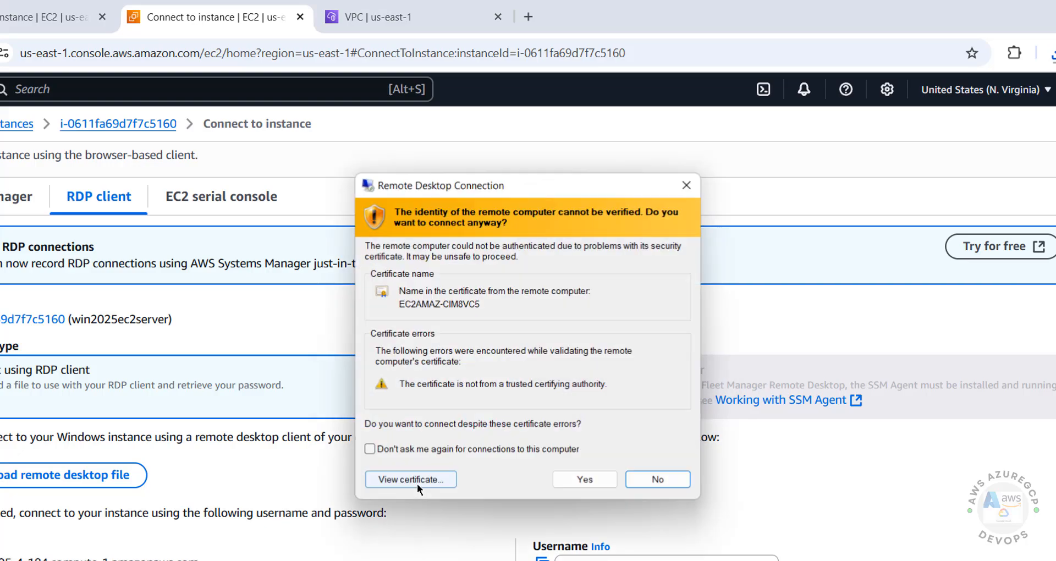
pyautogui.click(576, 480)
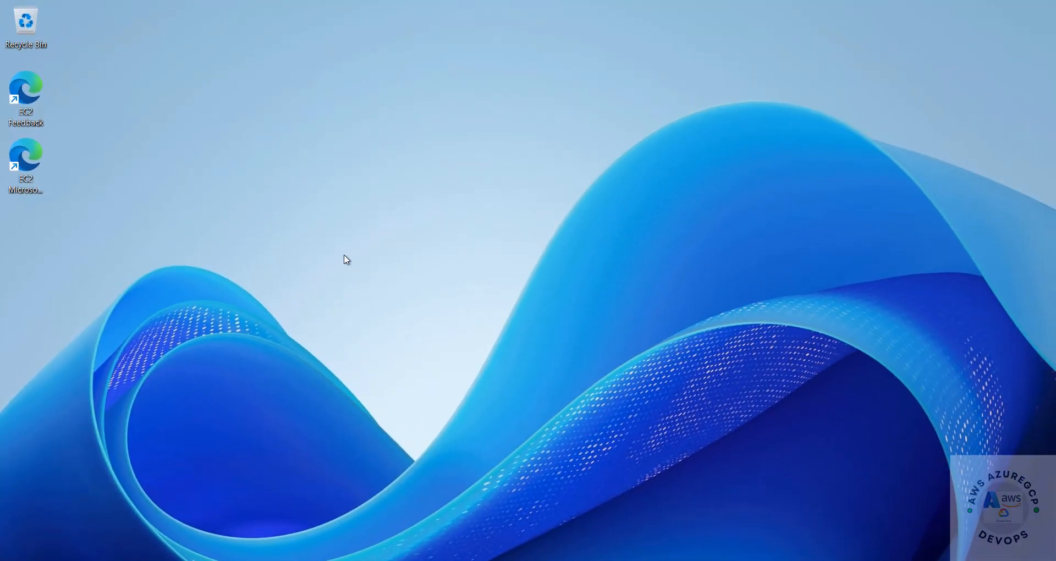
# Run winver to confirm Windows Server 2025 Datacenter 24H2, build 26100.4349, then close it
pyautogui.press('super+r')
pyautogui.write('winver')
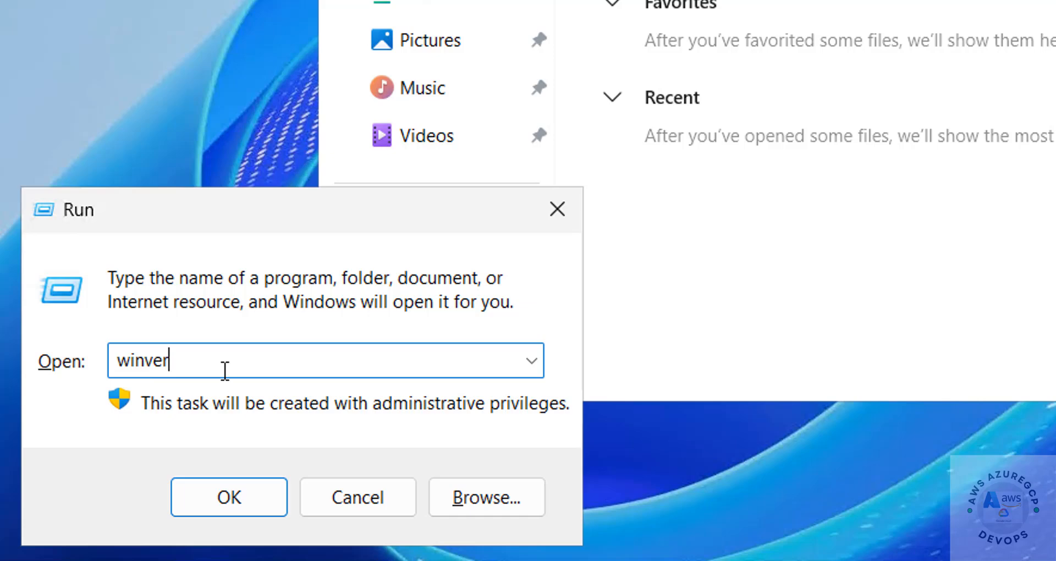
pyautogui.press('Return')
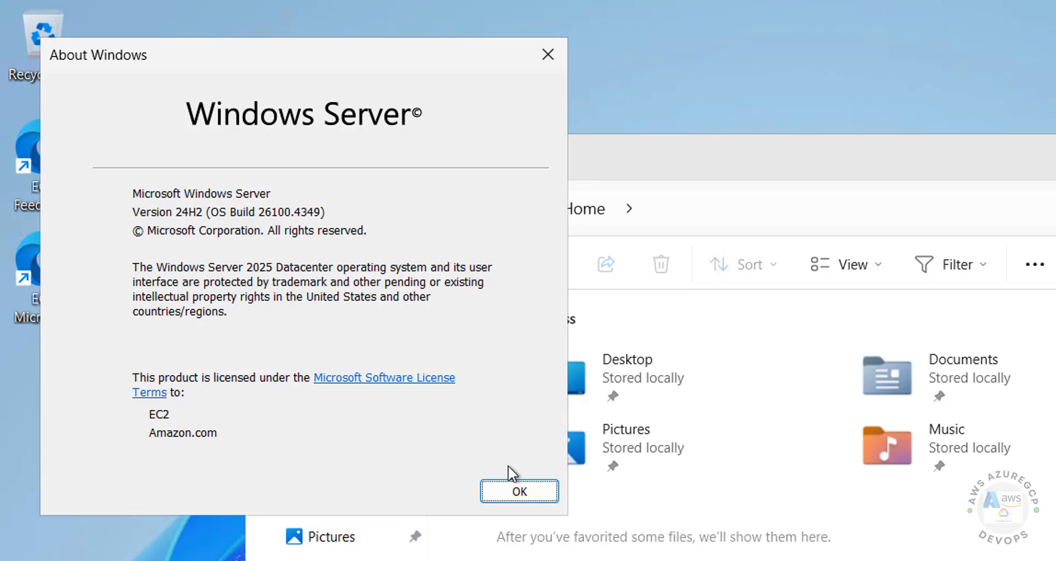
pyautogui.click(507, 486)
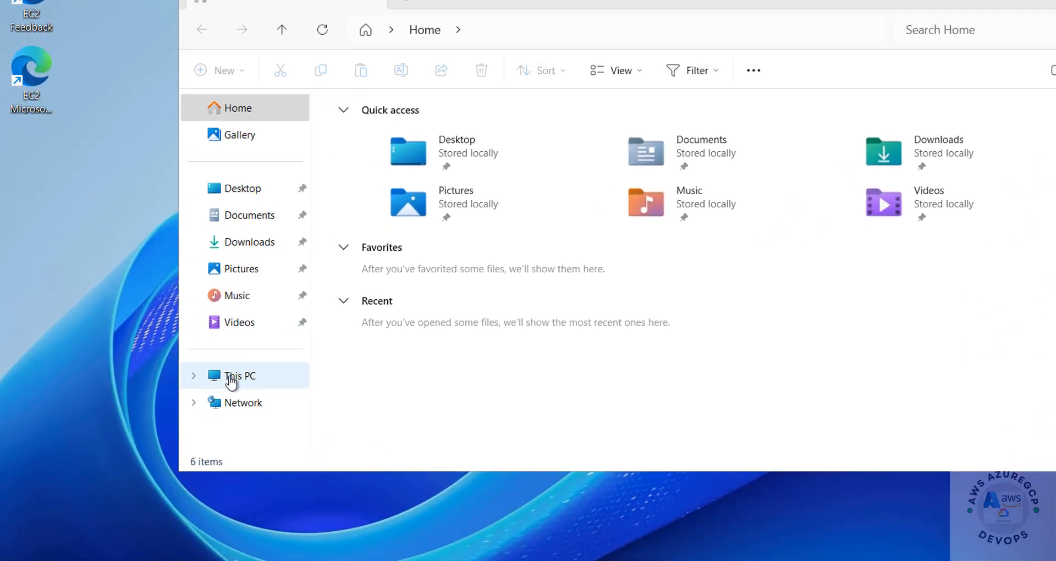
# Open This PC Properties to confirm Windows Server 2025 Datacenter on t3.small
pyautogui.click(230, 376)
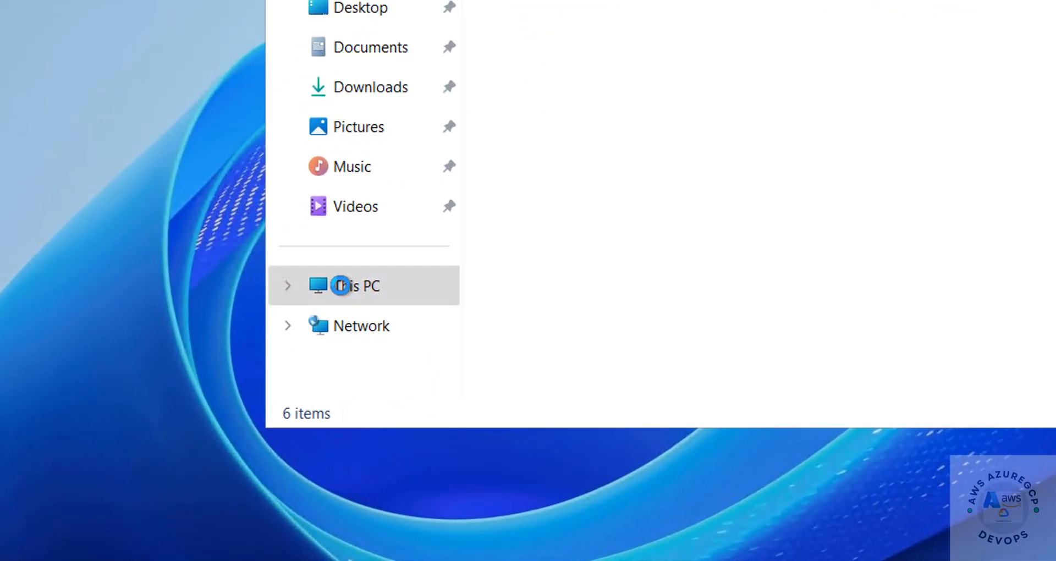
pyautogui.rightClick(341, 285)
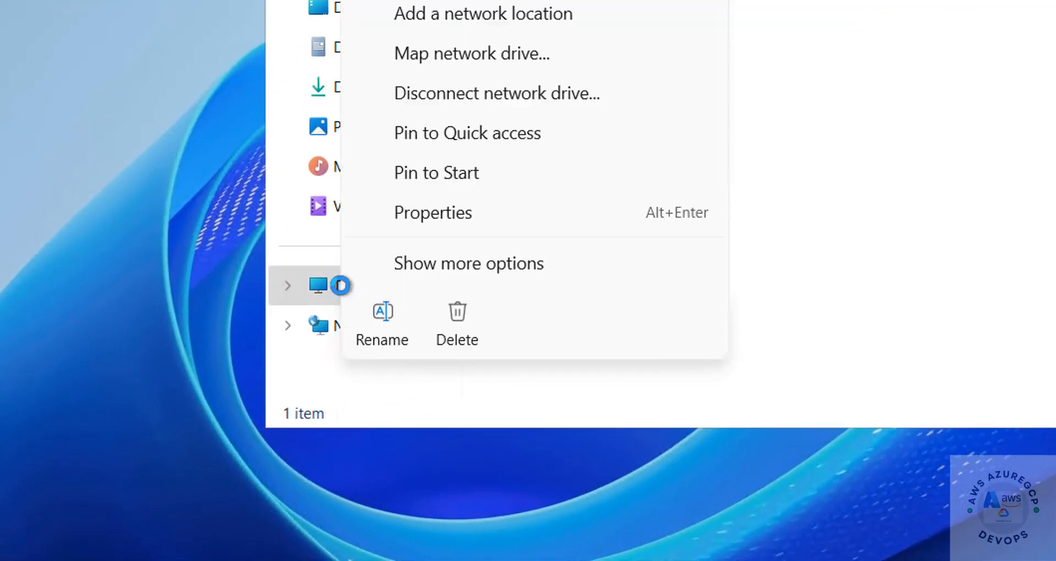
pyautogui.click(476, 219)
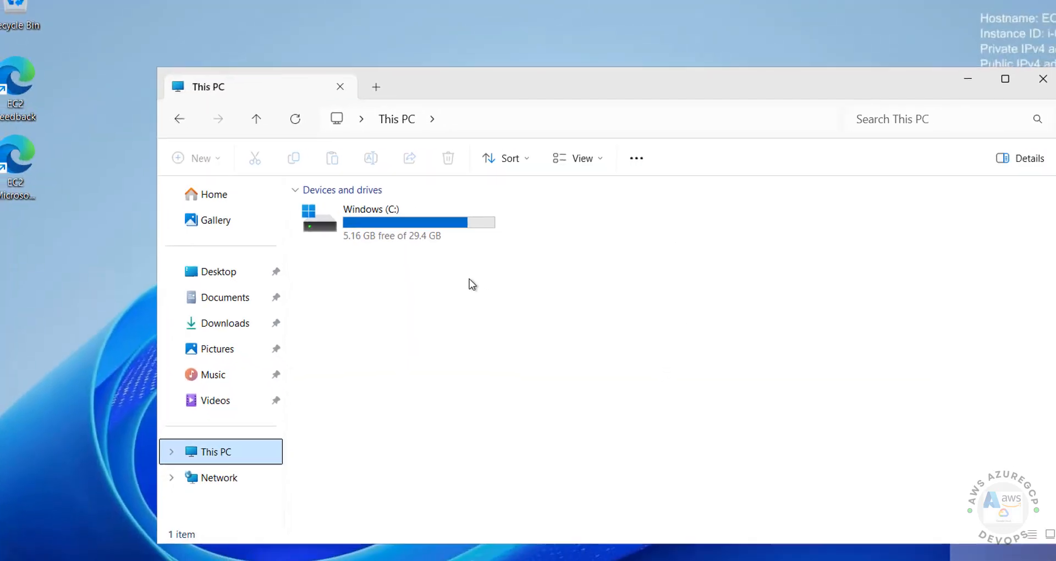
pyautogui.click(319, 229)
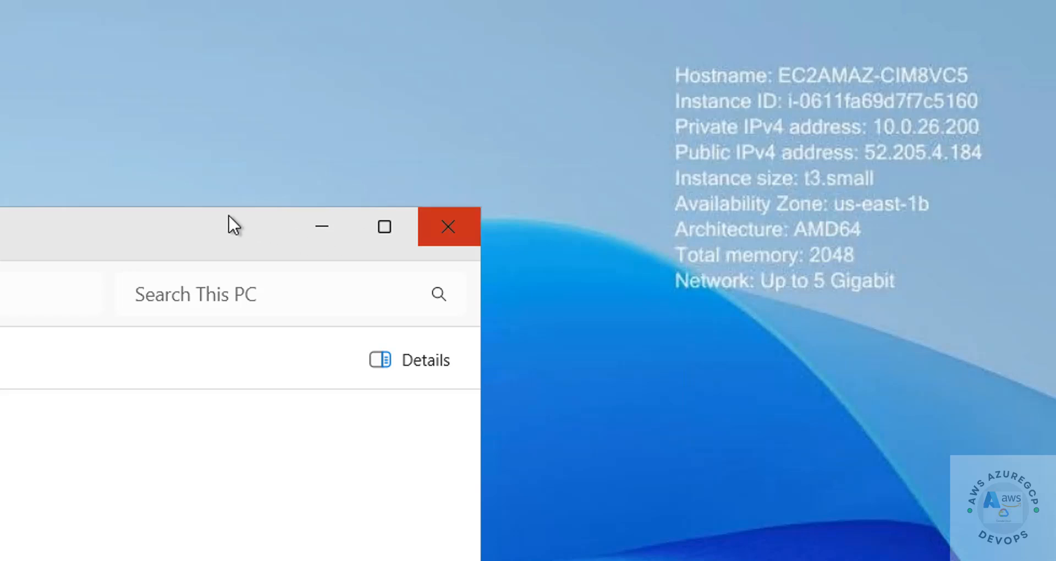
# Close File Explorer and sign out of the remote session with logoff
pyautogui.click(447, 227)
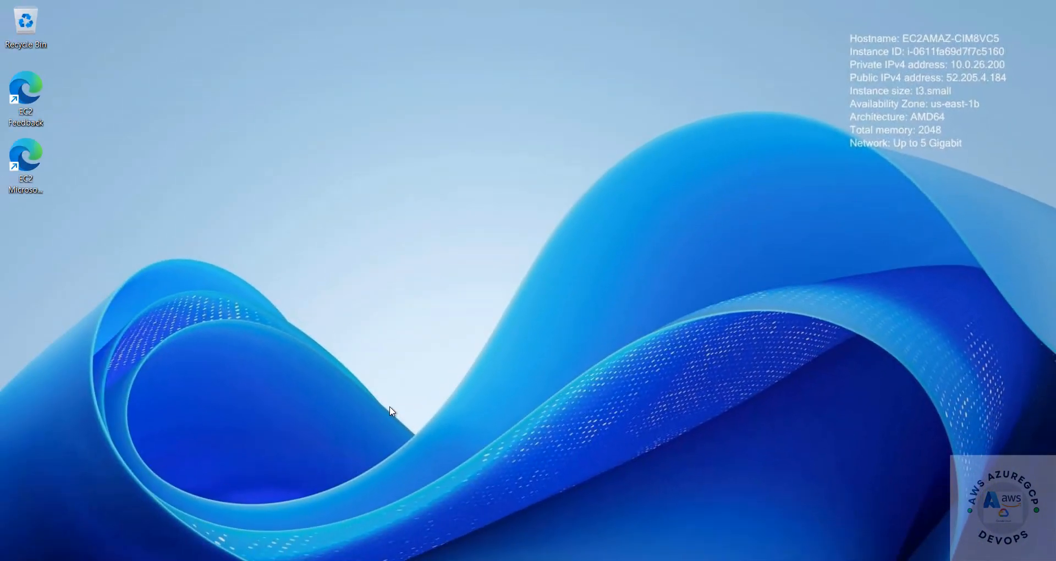
pyautogui.press('super+r')
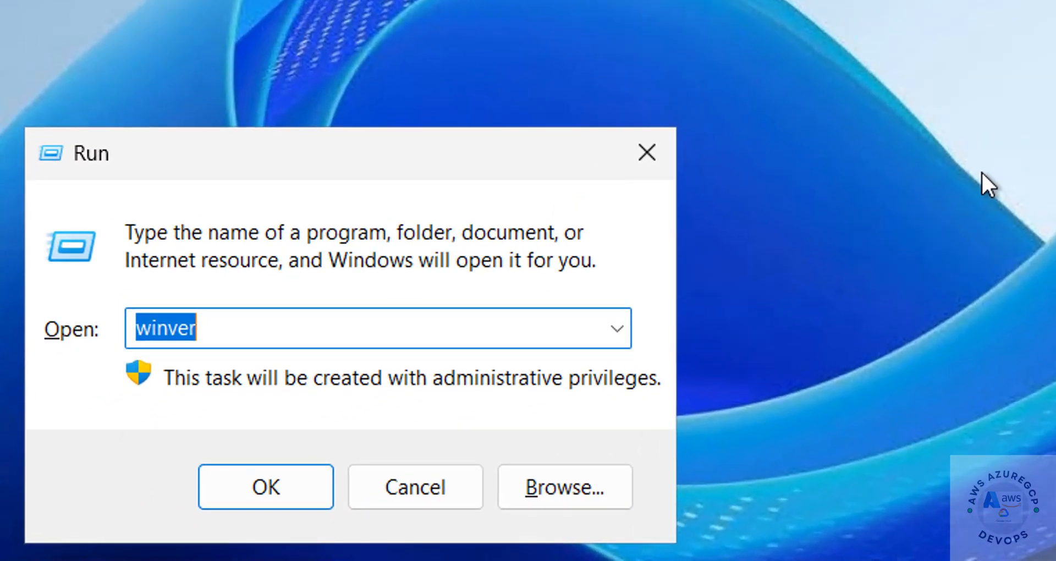
pyautogui.write('logoff')
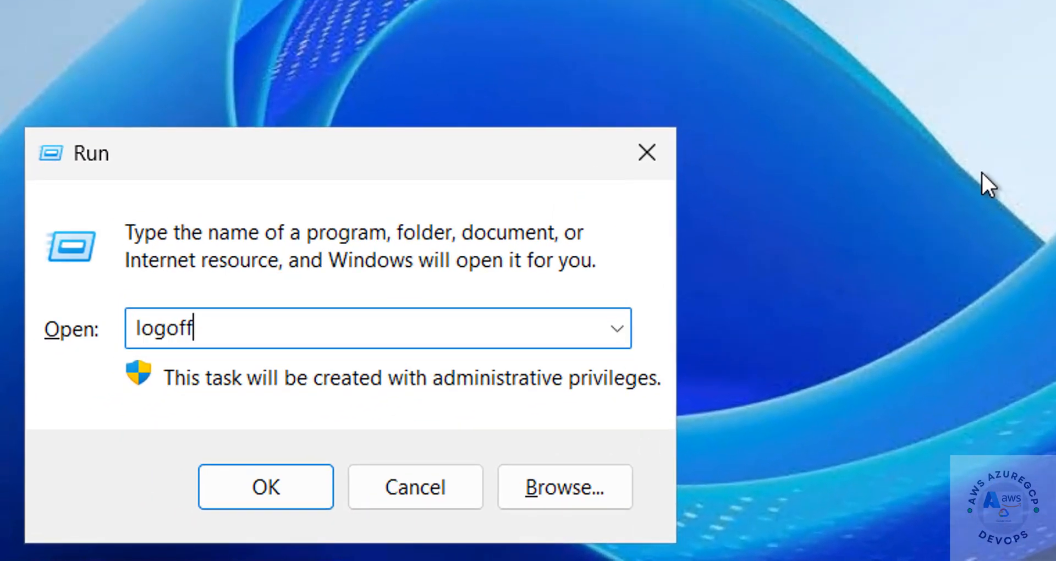
pyautogui.press('Return')
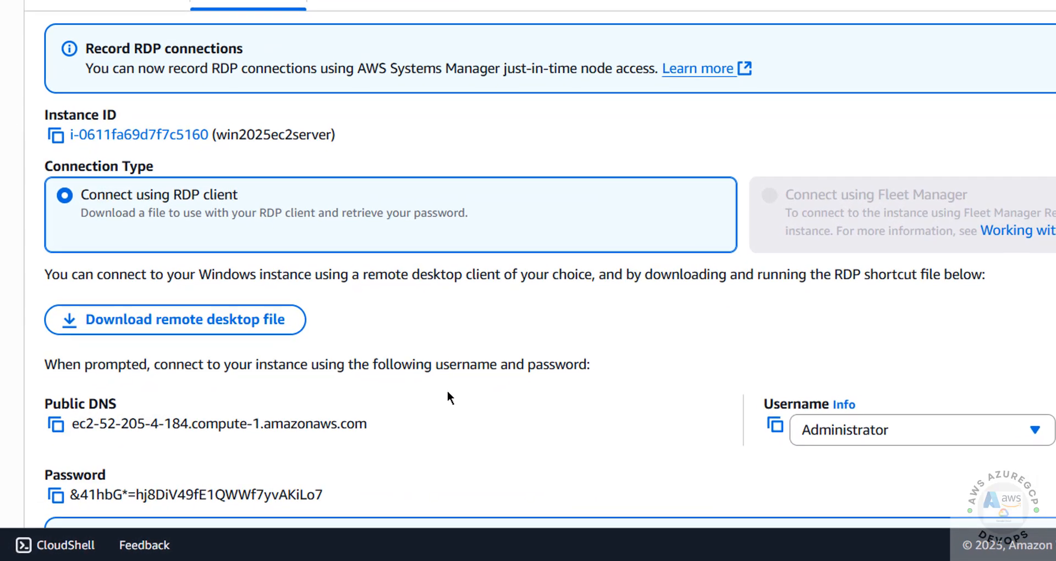
# Copy the instance's public DNS and connect to it from mstsc
pyautogui.scroll(-2, 450, 389)
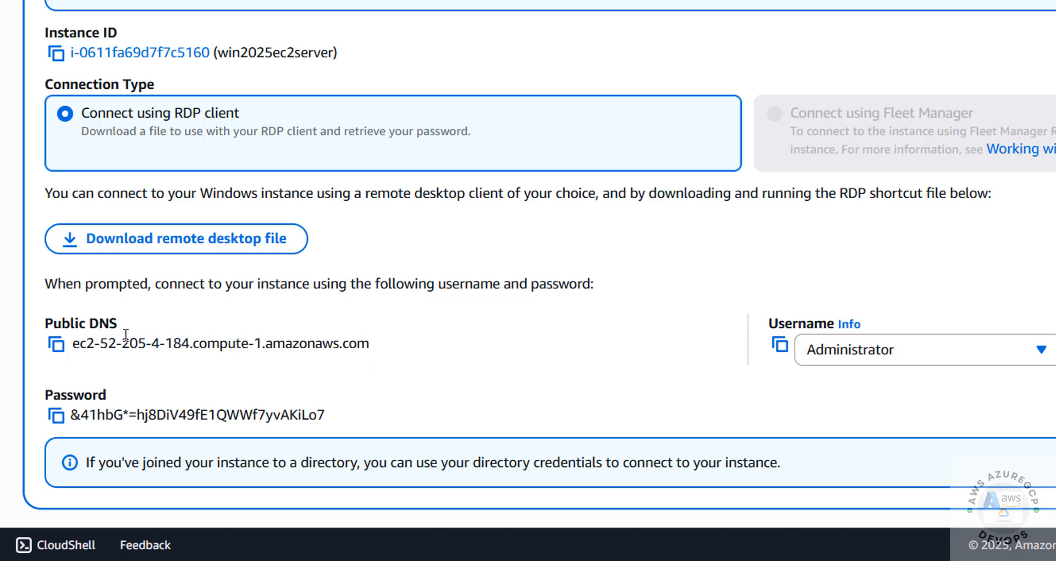
pyautogui.click(57, 344)
pyautogui.press('super+r')
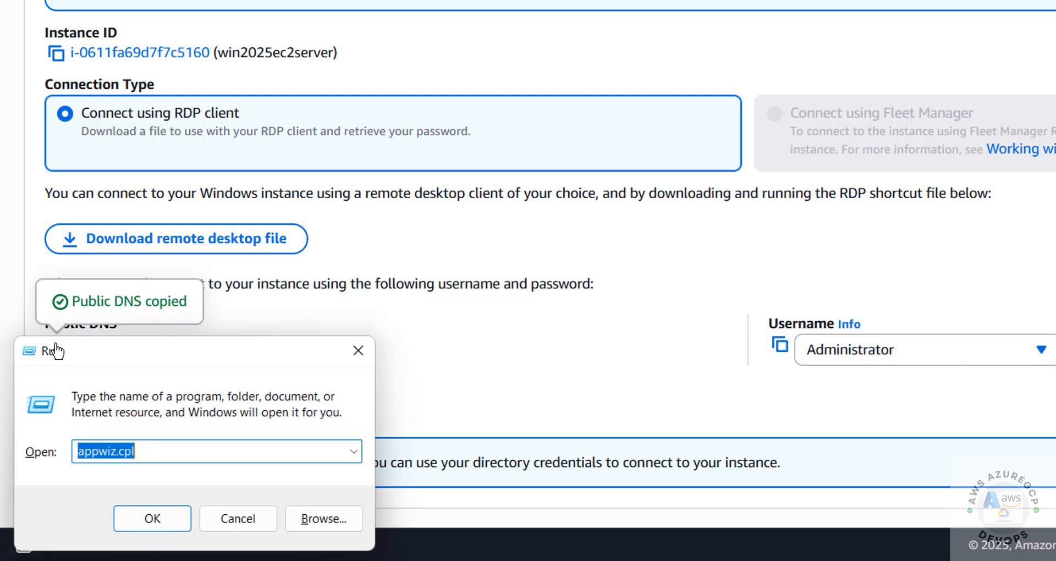
pyautogui.press('BackSpace')
pyautogui.write('mstsc')
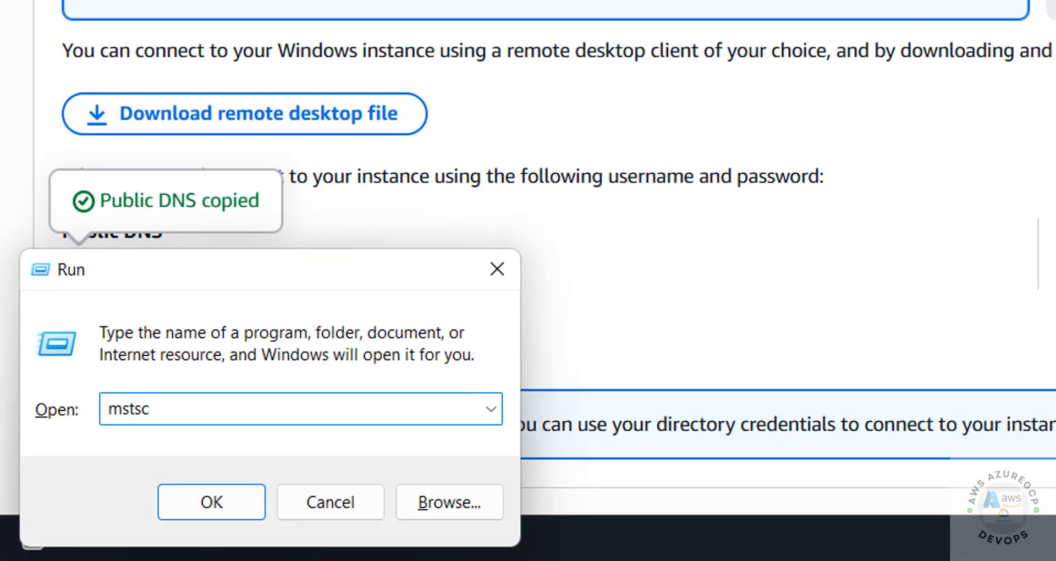
pyautogui.press('Return')
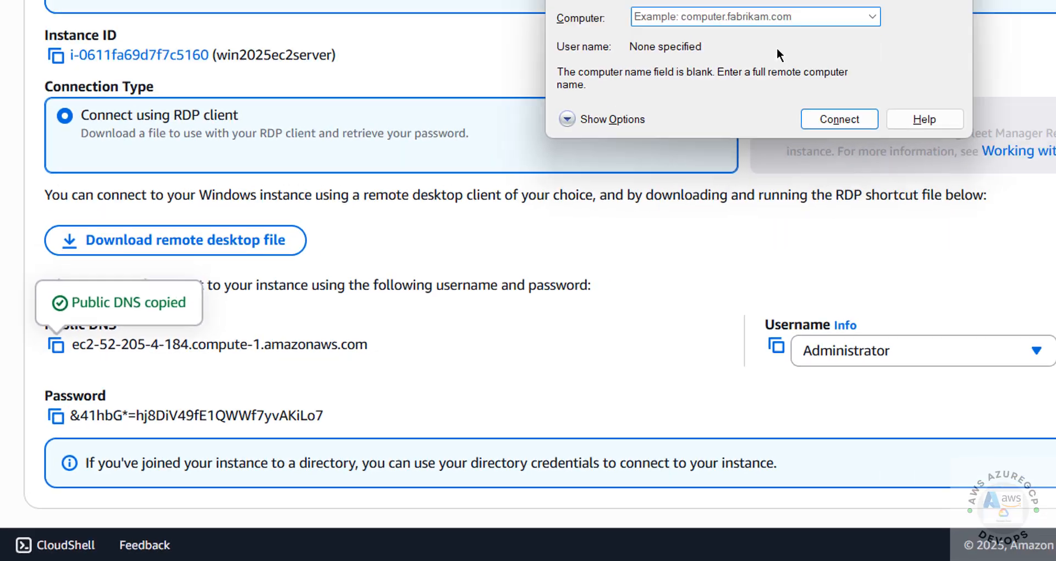
pyautogui.hotkey('ctrl', 'v')
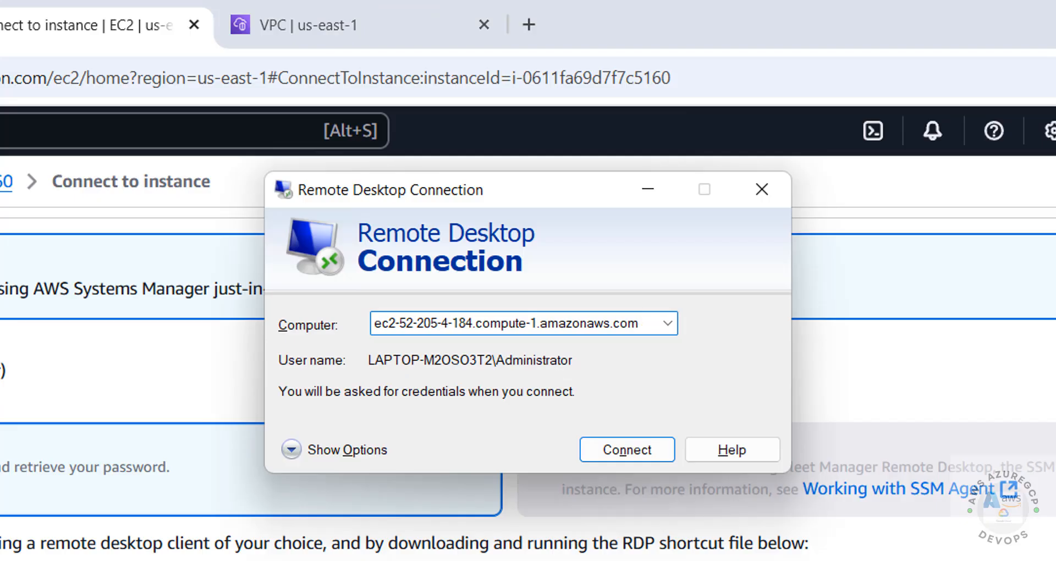
pyautogui.click(611, 450)
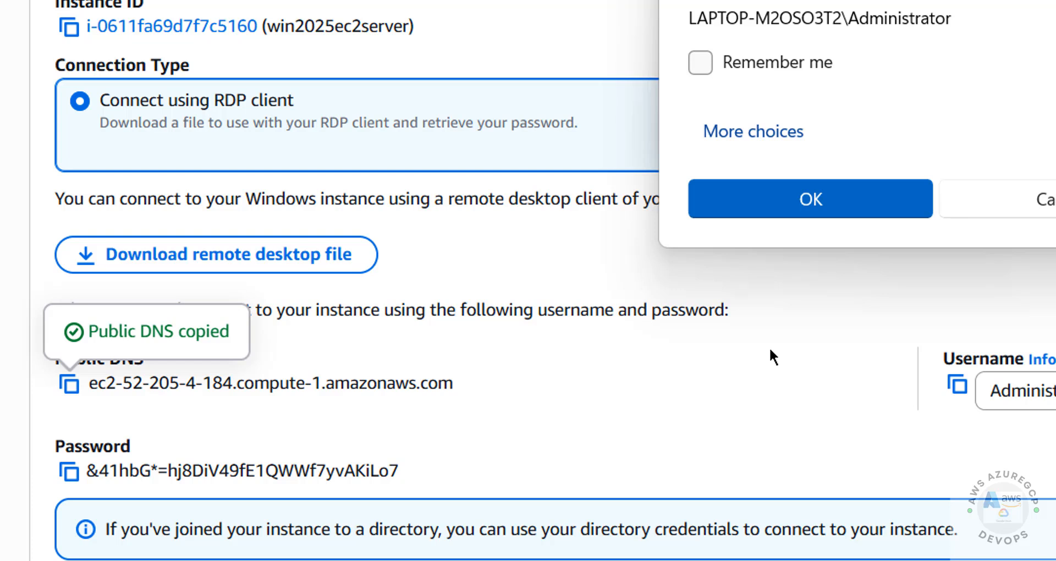
# Paste the decrypted Administrator password, sign in, and accept the untrusted certificate
pyautogui.click(769, 347)
pyautogui.scroll(-1, 770, 347)
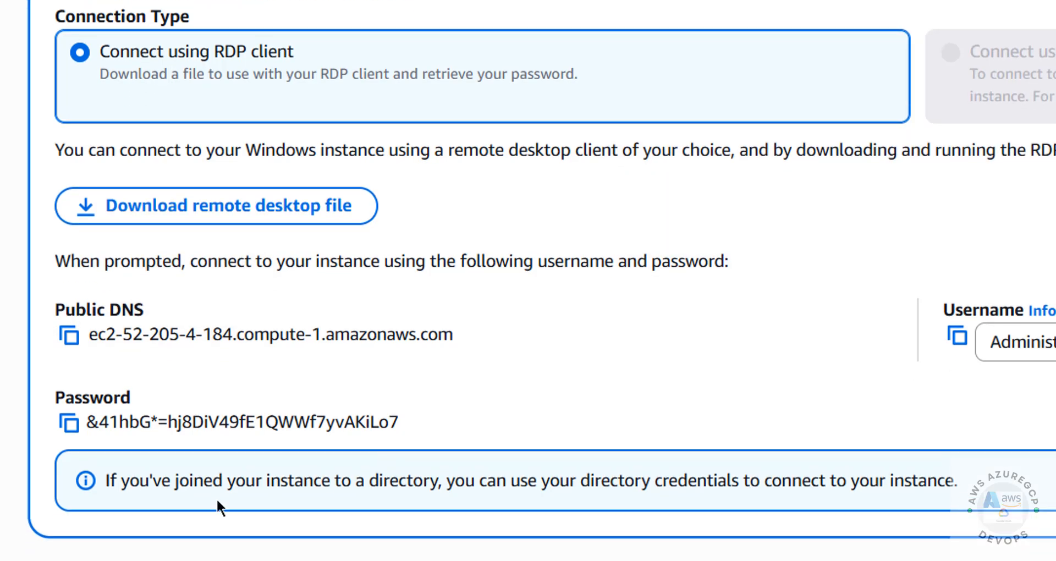
pyautogui.click(68, 426)
pyautogui.hotkey('alt', 'Tab')
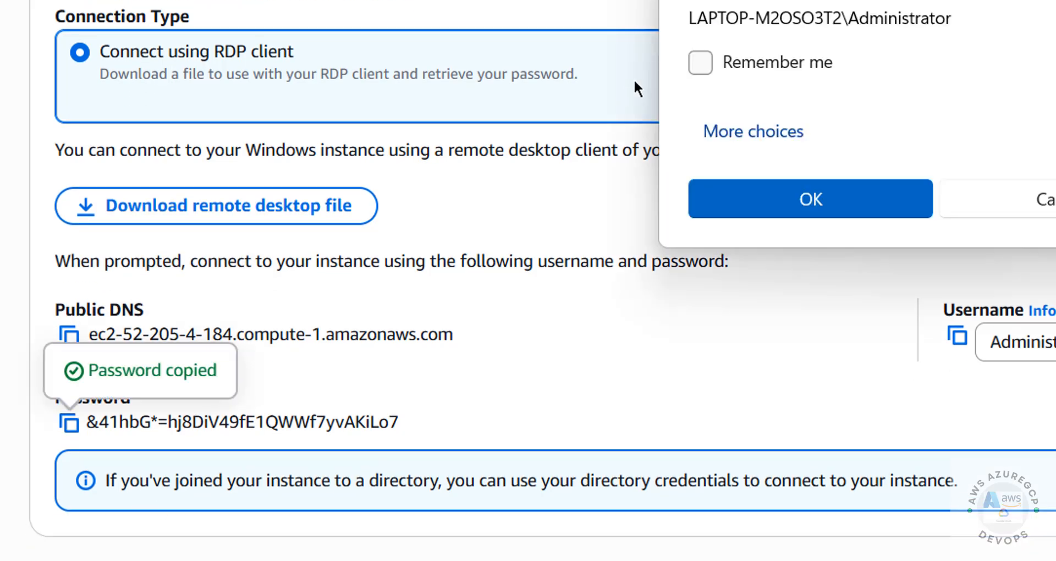
pyautogui.hotkey('ctrl', 'v')
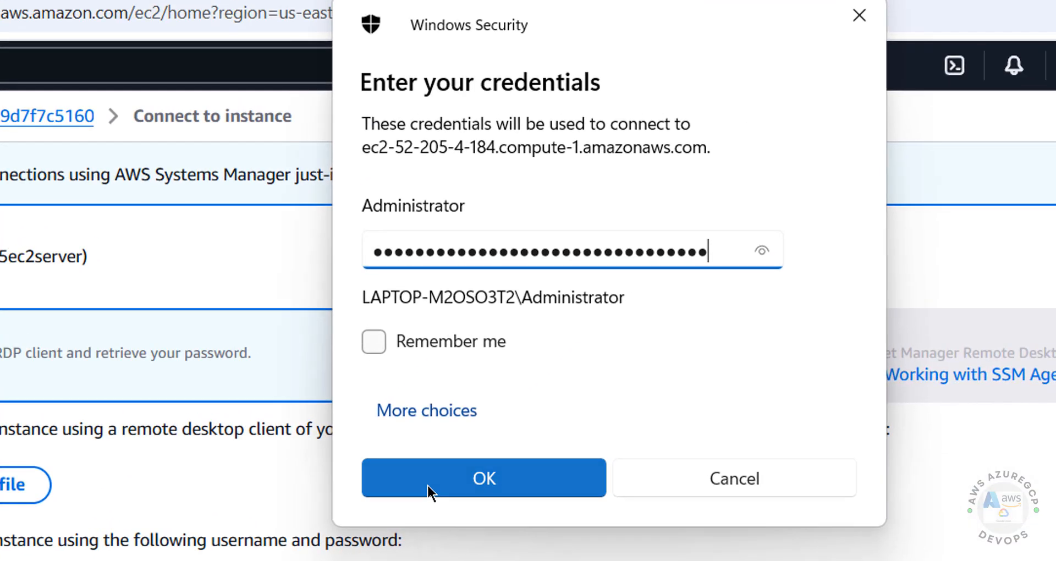
pyautogui.click(754, 209)
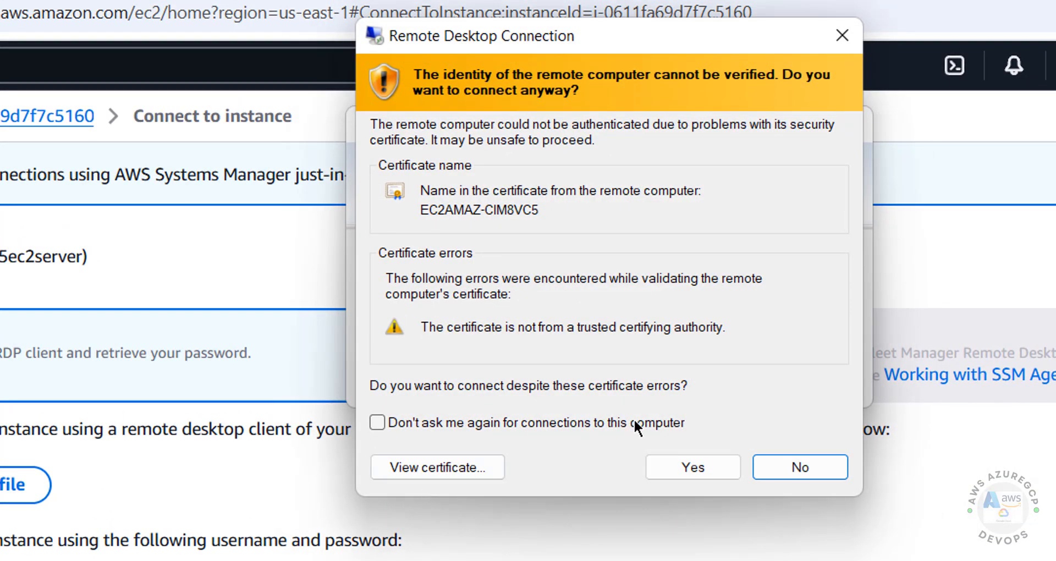
pyautogui.click(688, 461)
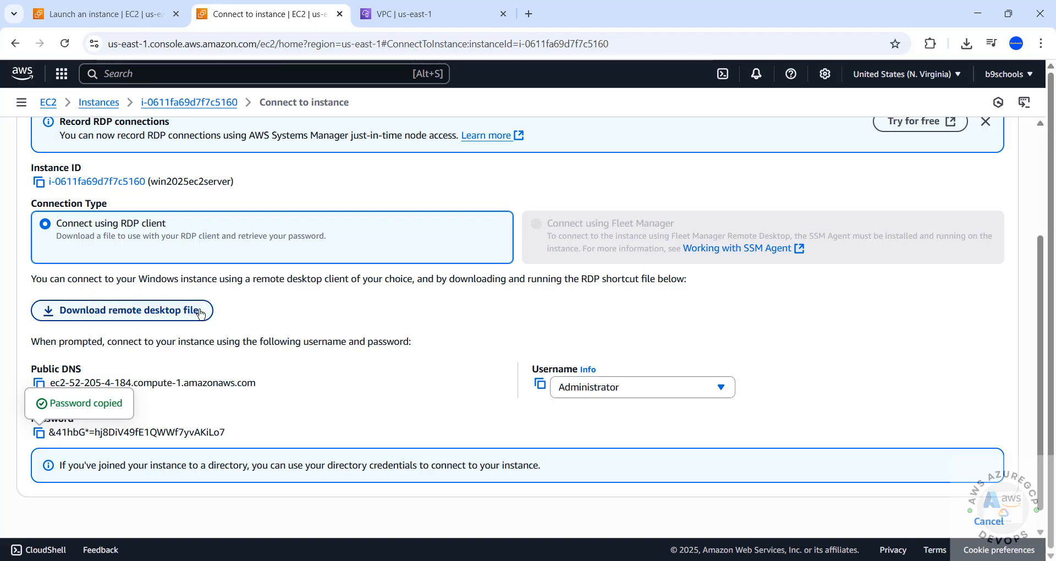
# Dismiss the Chrome downloads list and reopen win2025ec2server's details via the breadcrumb instance ID
pyautogui.click(967, 43)
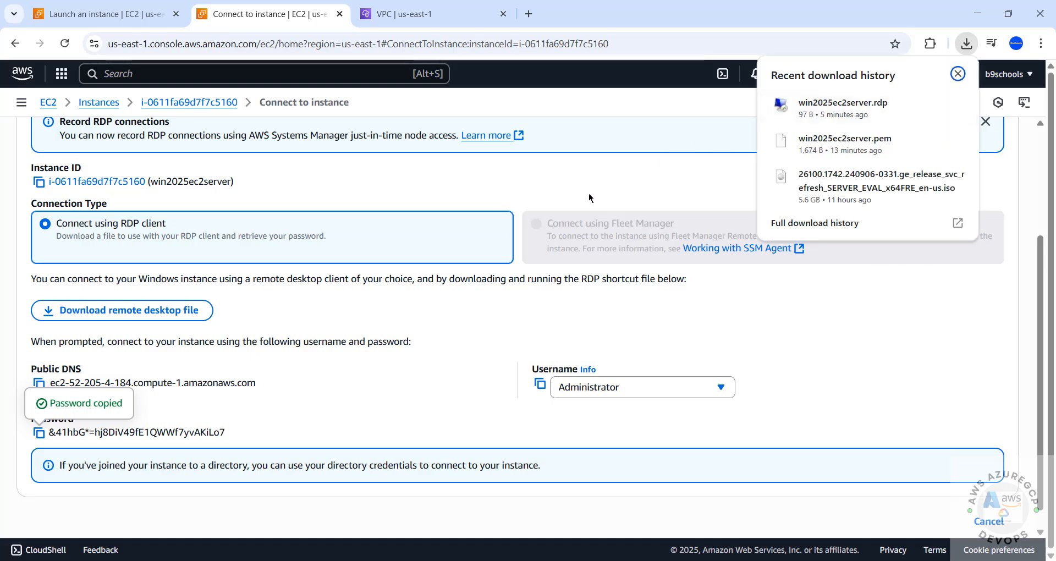
pyautogui.click(584, 195)
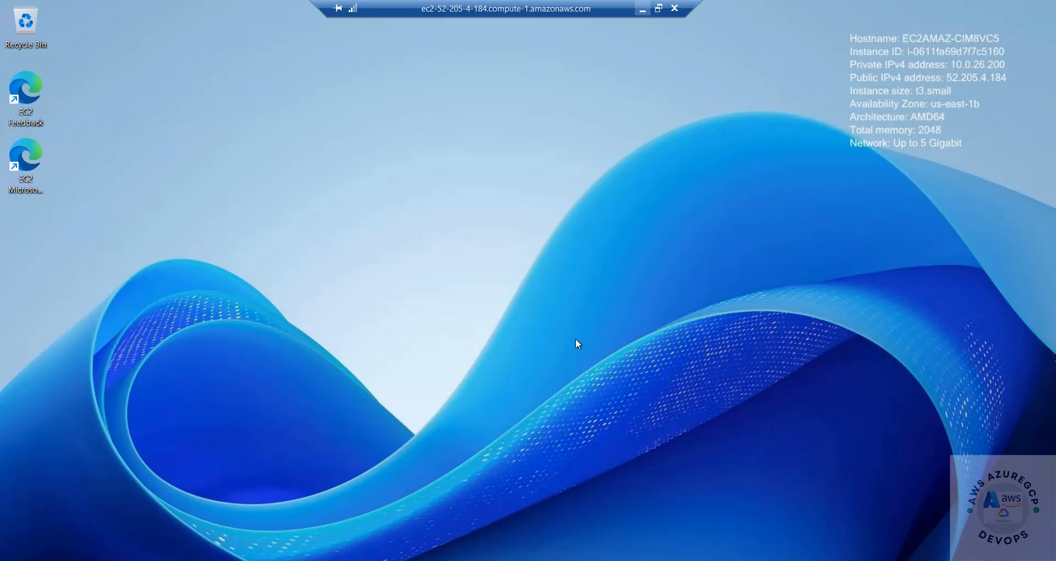
pyautogui.press('super')
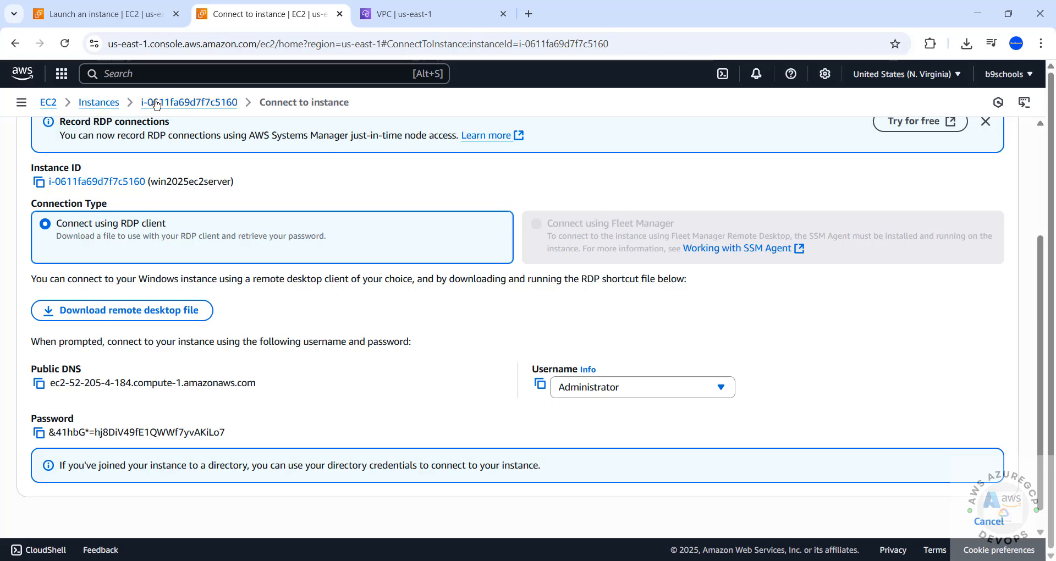
pyautogui.click(156, 105)
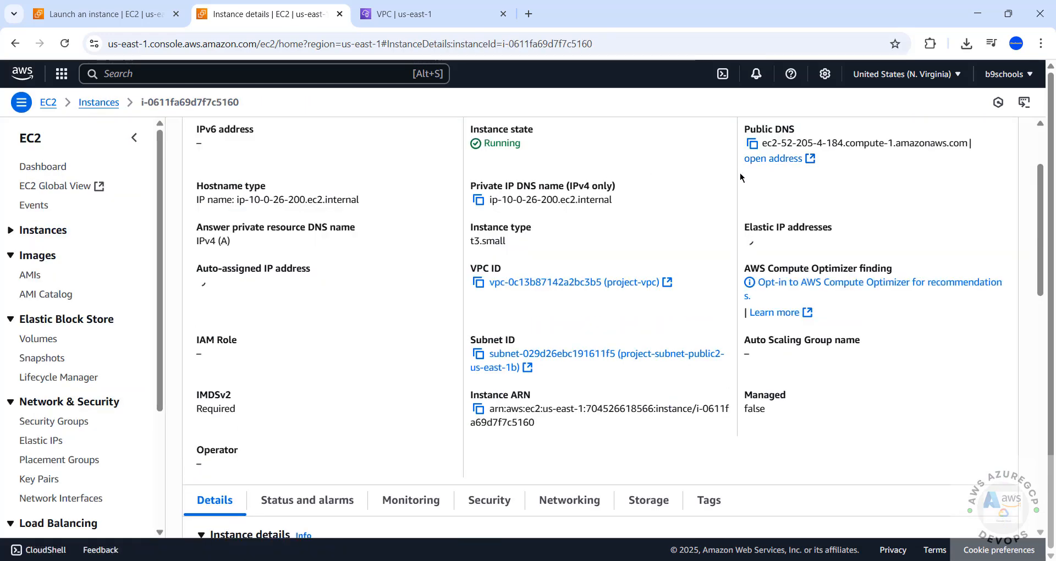
pyautogui.scroll(2, 998, 152)
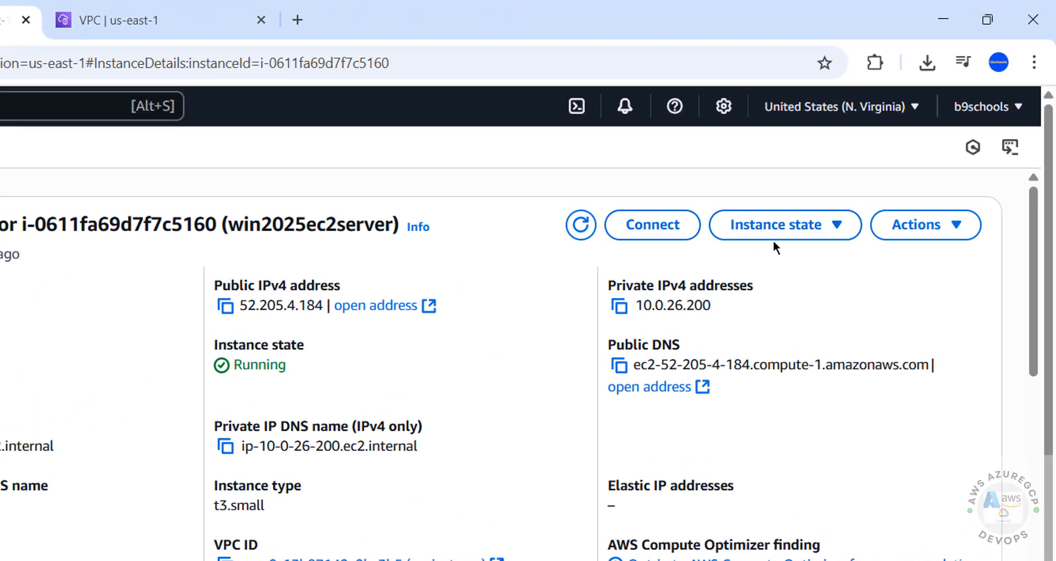
pyautogui.click(806, 230)
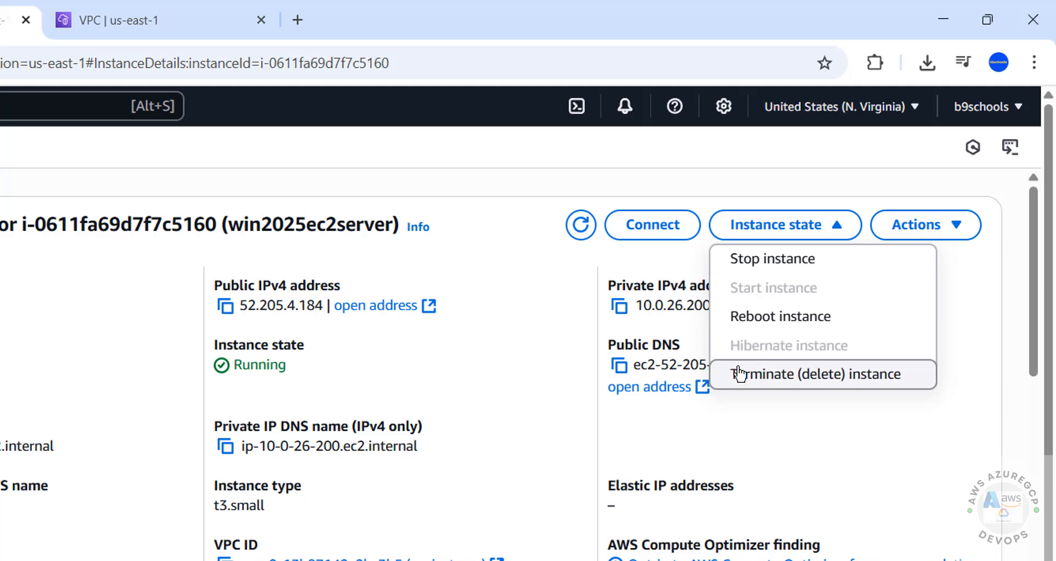
pyautogui.click(887, 383)
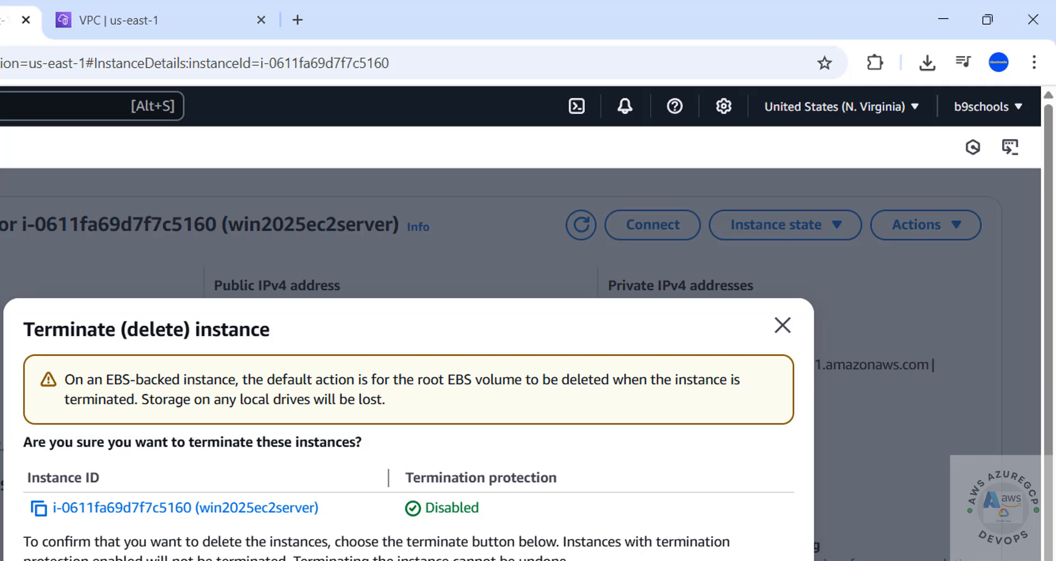
pyautogui.click(782, 327)
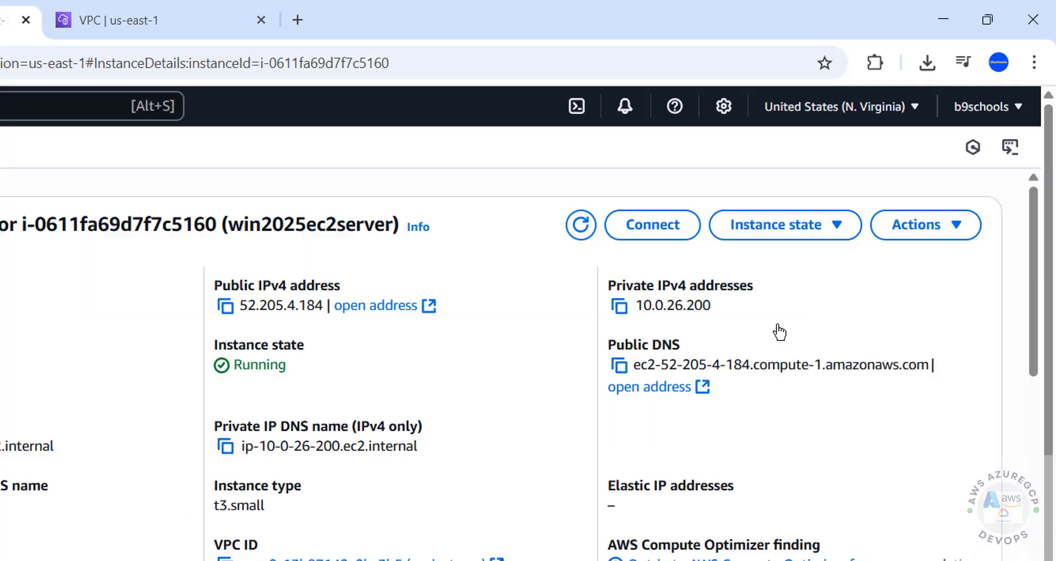